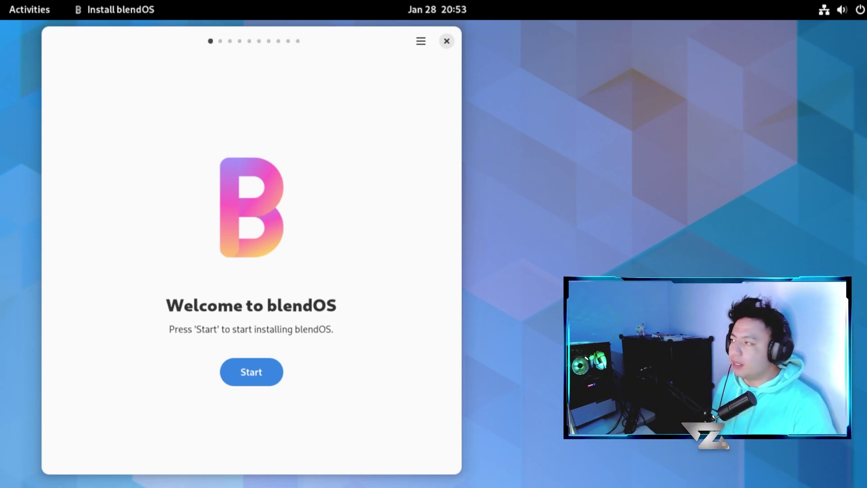
- Browse the Activities overview and the installed applications list, then return to the installer
click(30, 10)
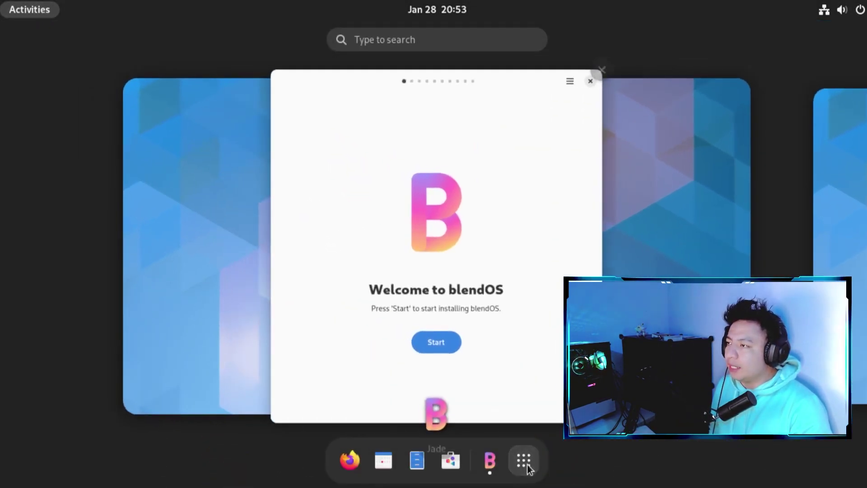
click(529, 469)
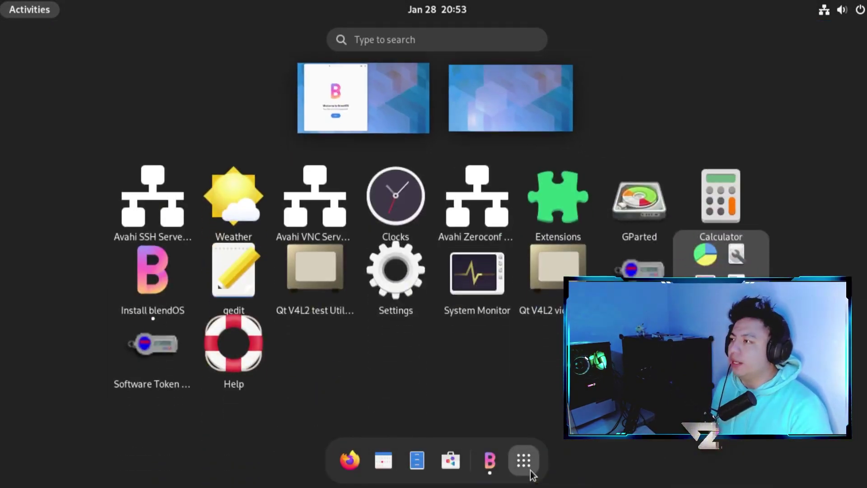
click(386, 83)
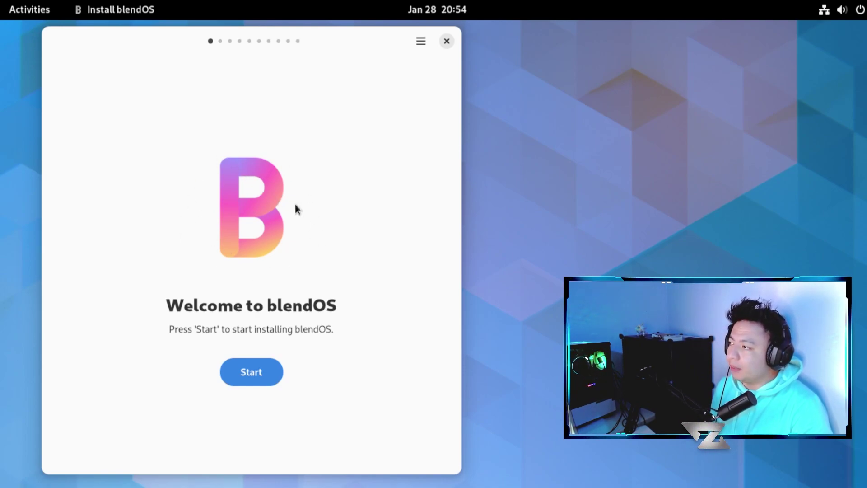
- Start the installer, test the United States keyboard layout, and accept the Mexico_City timezone
click(265, 370)
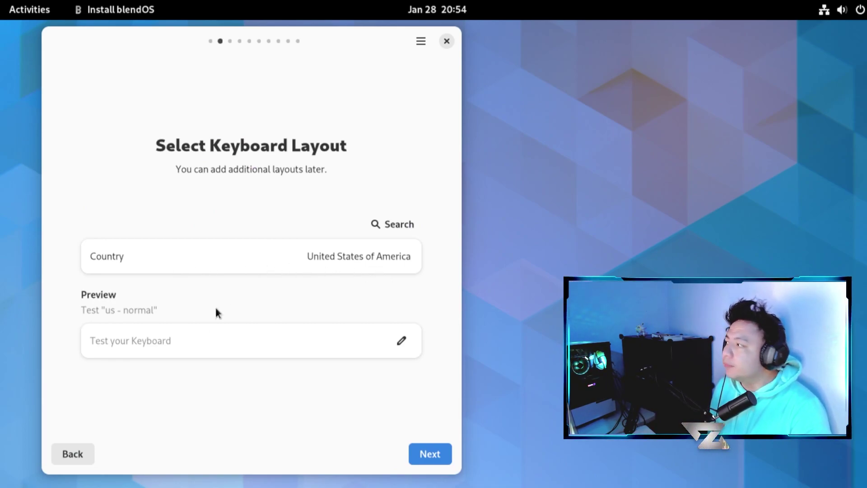
click(195, 342)
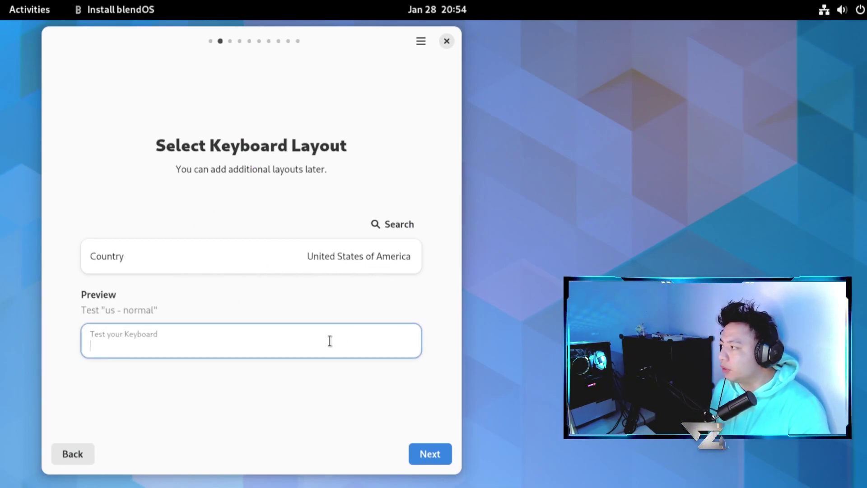
text(kldsf,,...////)
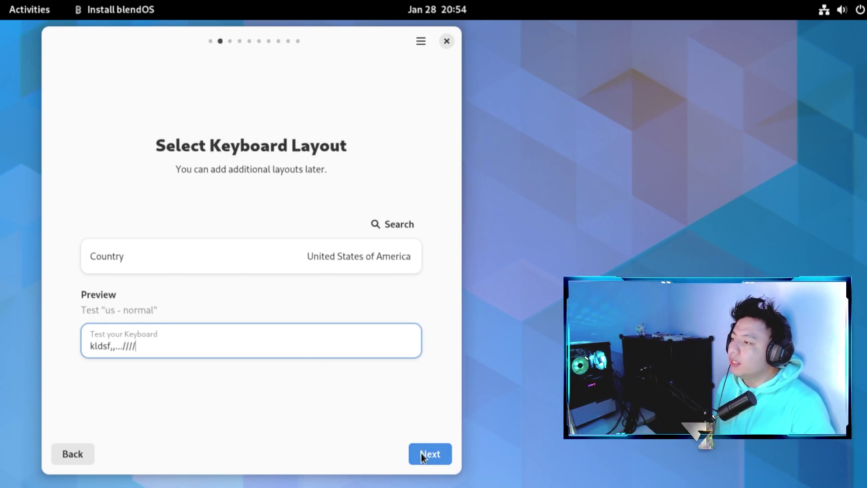
click(422, 453)
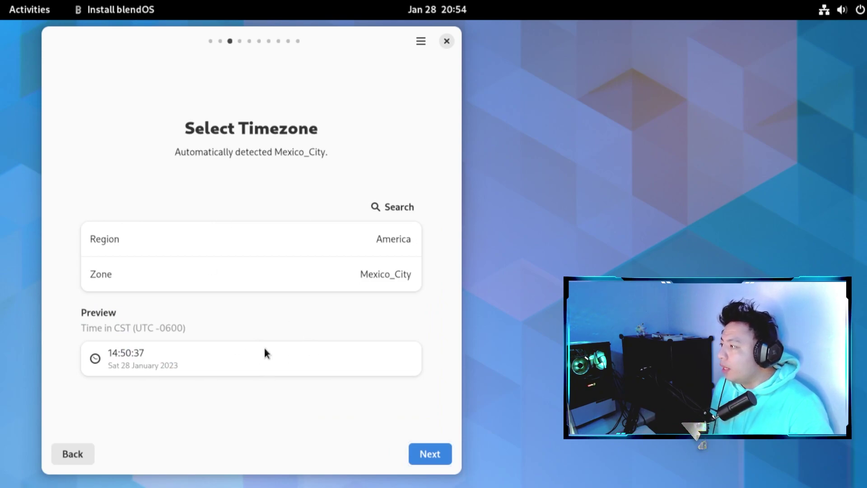
click(427, 453)
click(238, 274)
- Enter a username, the account password and its confirmation, then continue to Select Desktop
text(zatiel)
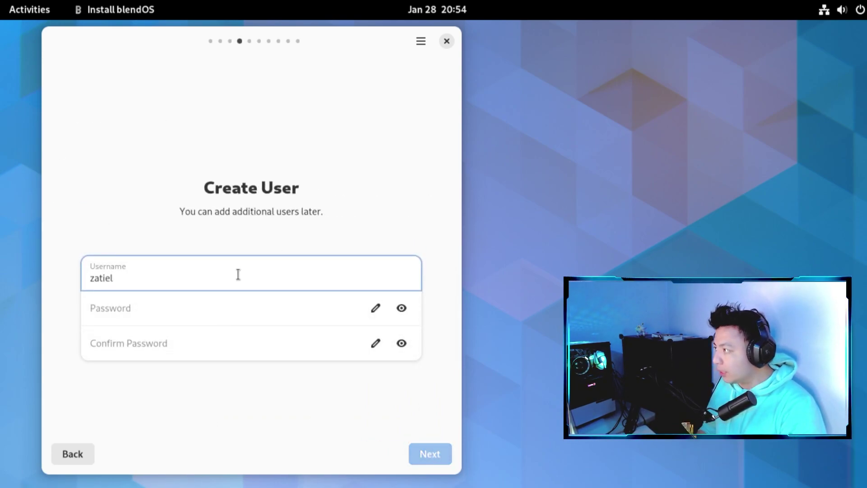
click(211, 306)
text(123)
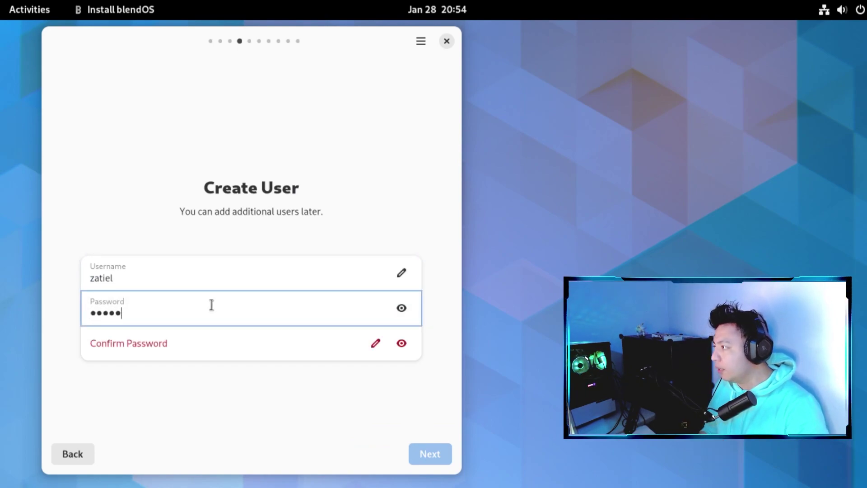
click(205, 348)
text(12345)
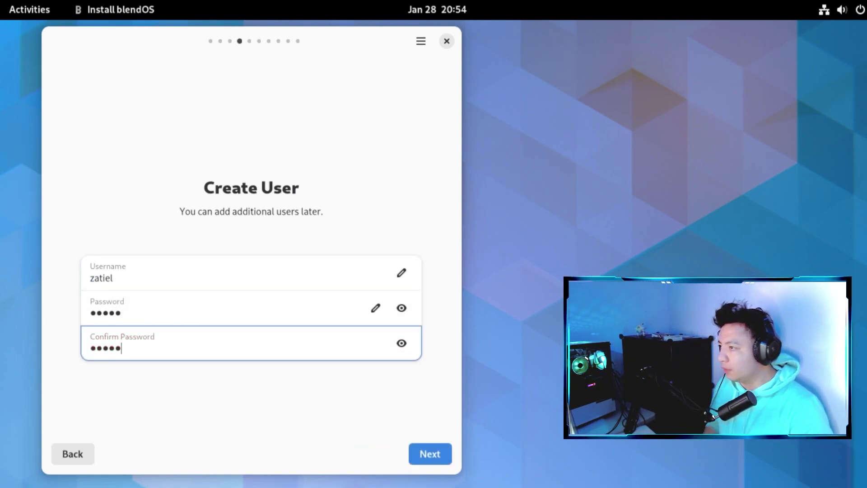
click(427, 454)
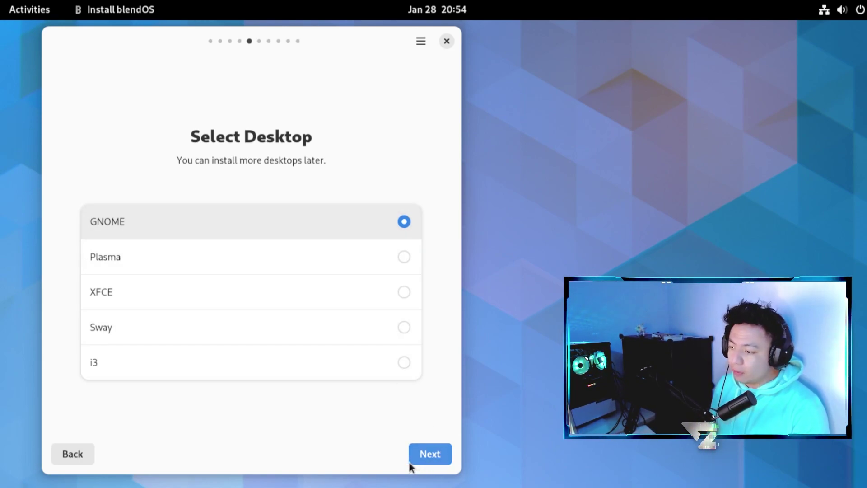
- Keep GNOME as the desktop and set the custom hostname to iblee
click(427, 452)
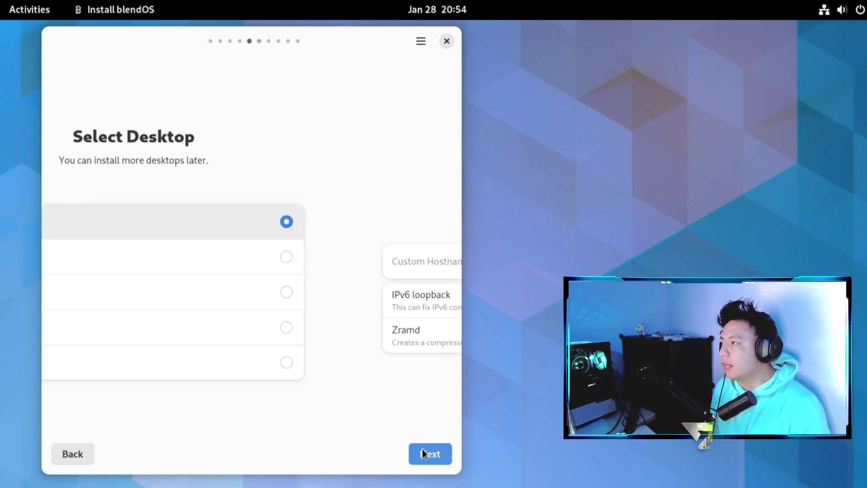
click(189, 264)
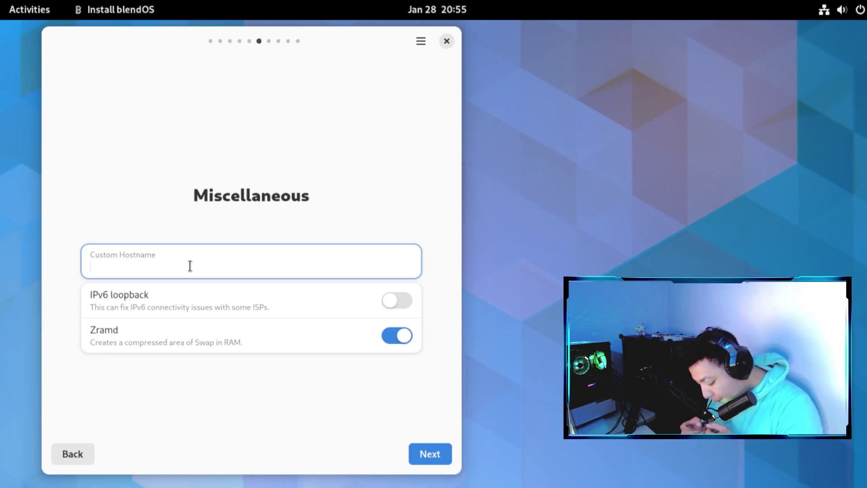
text(i)
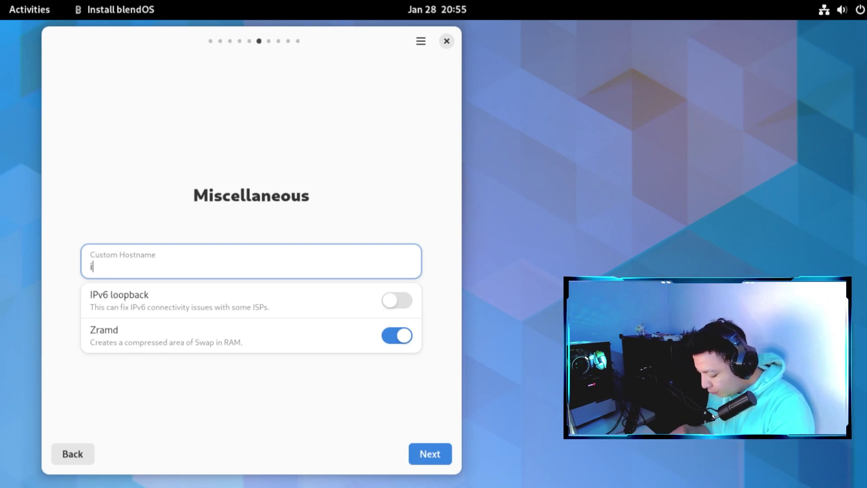
text(blee)
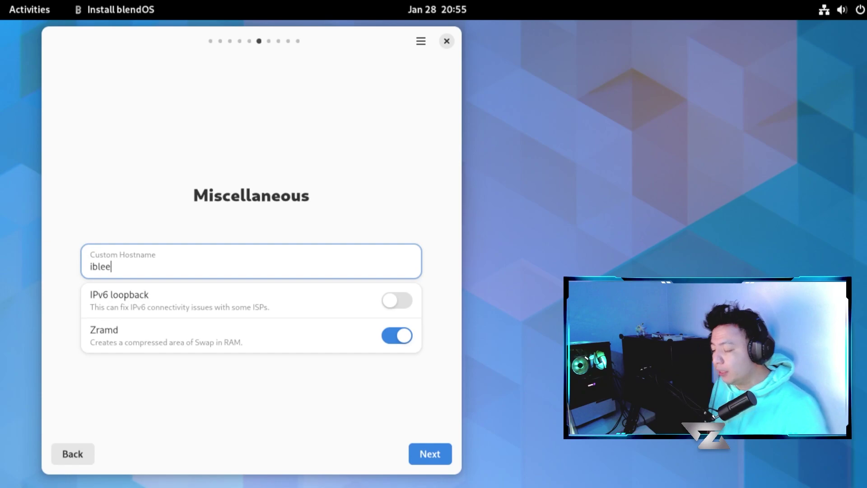
click(425, 450)
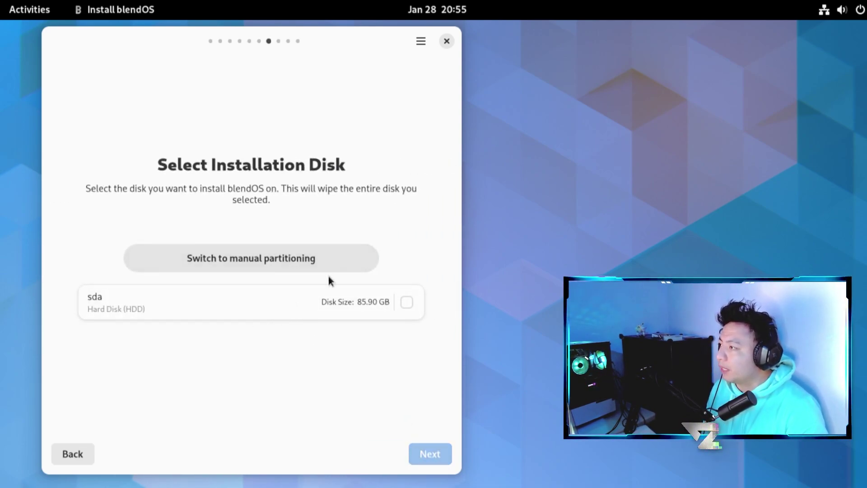
- Switch to manual partitioning and launch GParted with administrator authentication
click(285, 260)
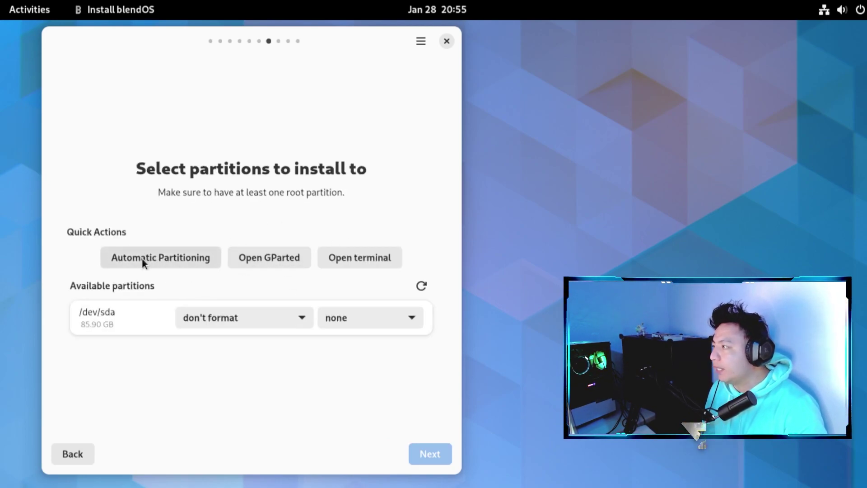
click(259, 260)
click(489, 347)
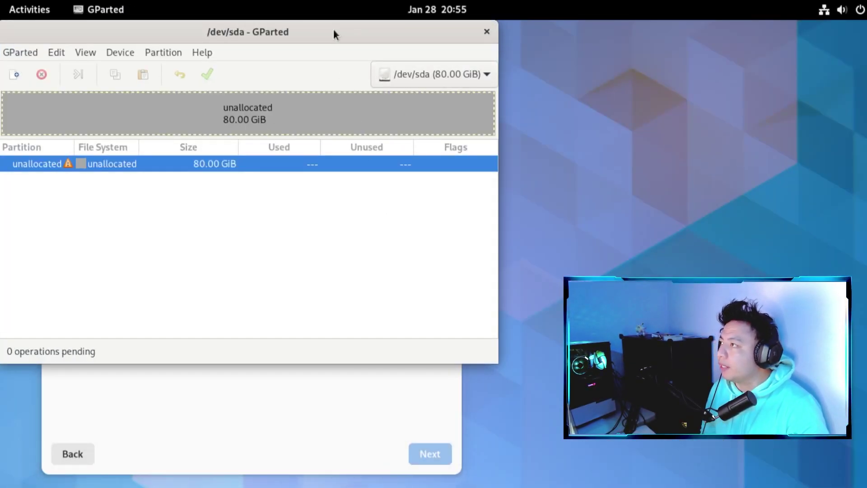
drag(334, 31, 394, 53)
- Try creating a new partition in the unallocated space and dismiss the missing partition table warning
right_click(181, 190)
click(197, 197)
click(316, 259)
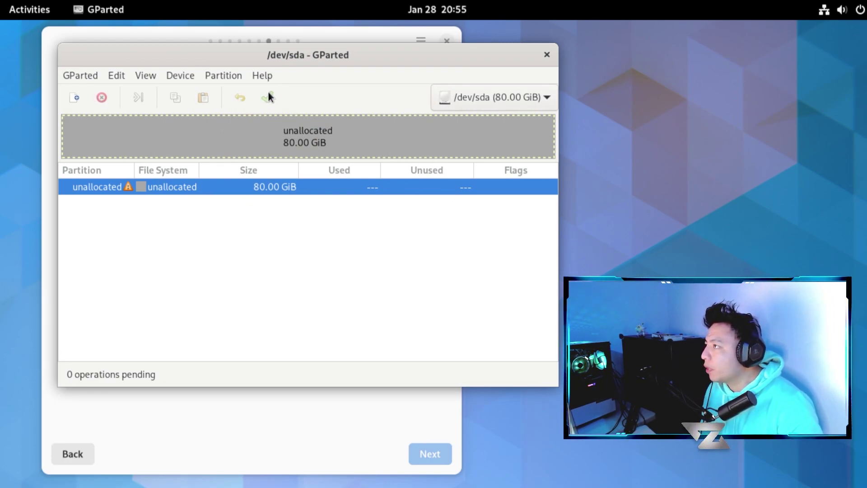
- Rescan devices and retry a new partition, dismissing the missing partition table warning again
click(93, 75)
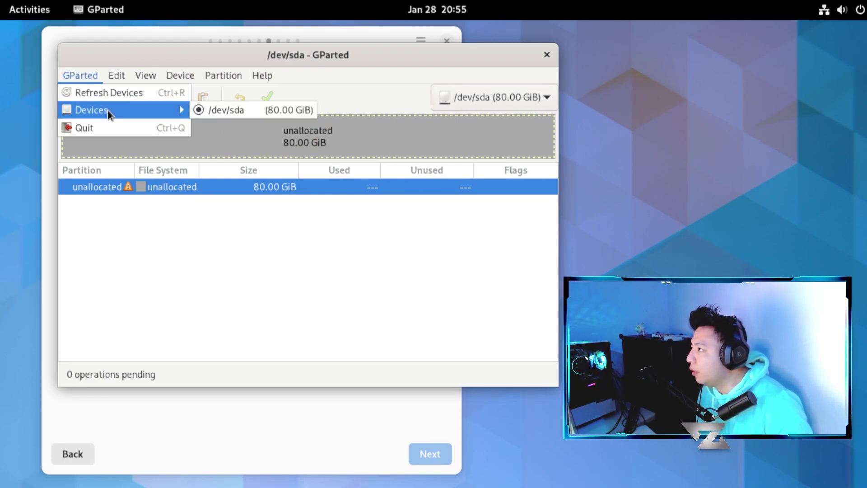
click(109, 96)
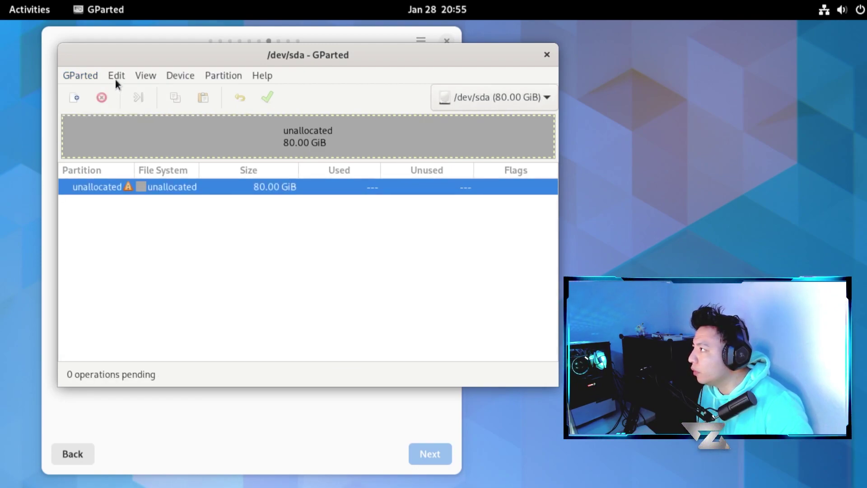
click(117, 76)
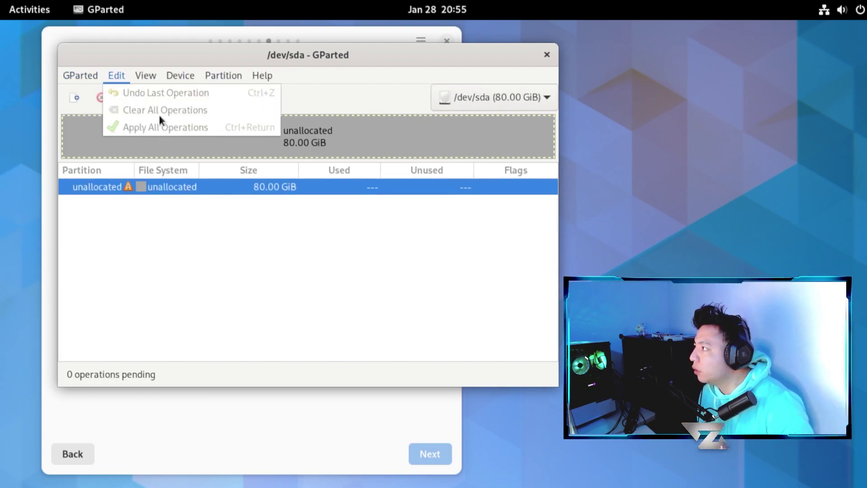
click(196, 222)
right_click(187, 188)
click(198, 194)
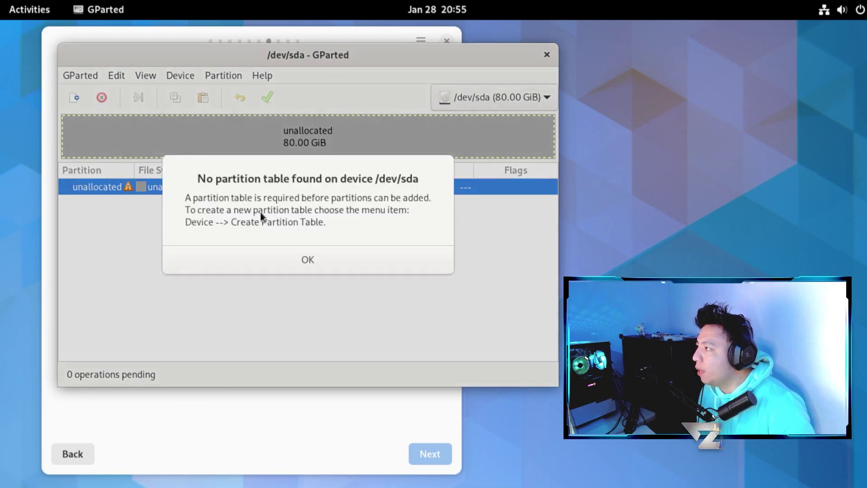
click(321, 262)
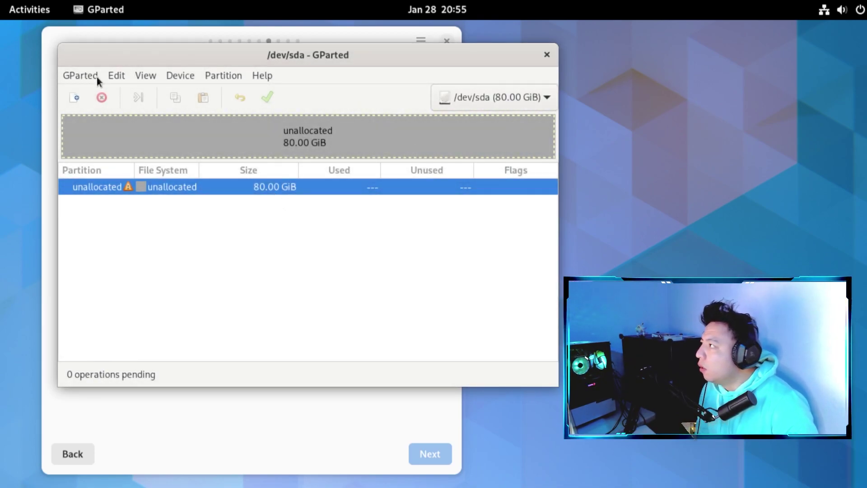
- Start creating a partition table for /dev/sda and choose gpt as its type
click(73, 76)
mouse_move(104, 76)
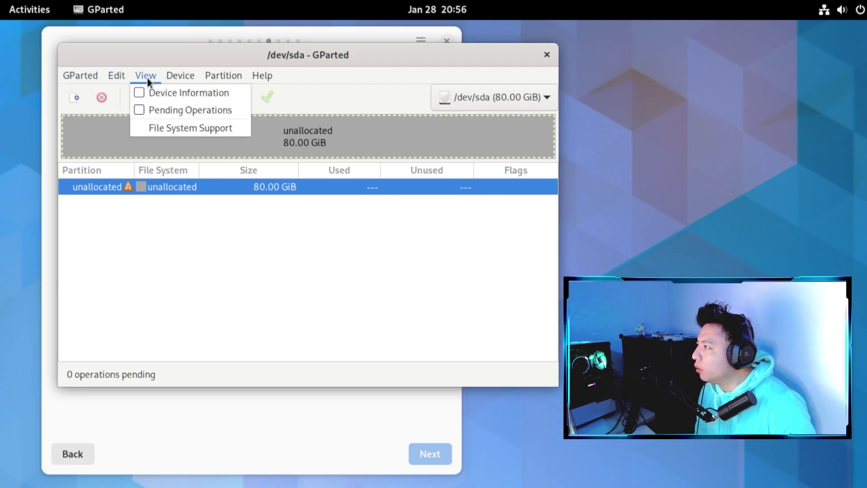
mouse_move(180, 78)
click(186, 93)
click(340, 228)
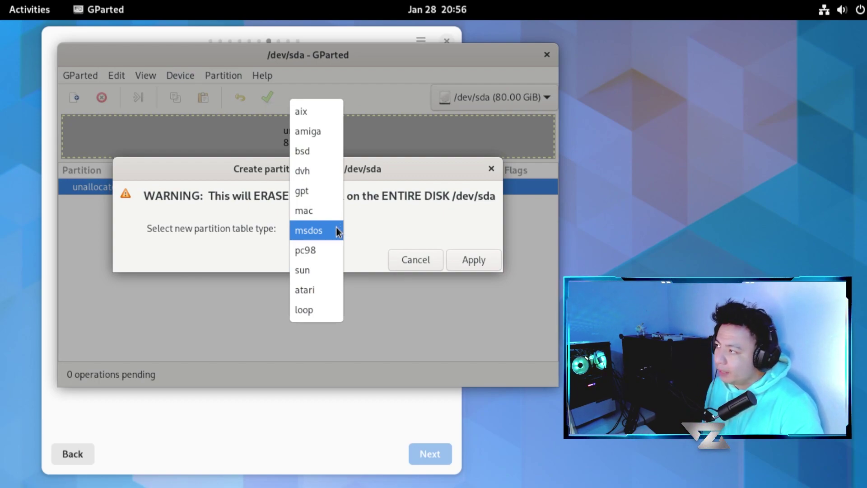
click(321, 190)
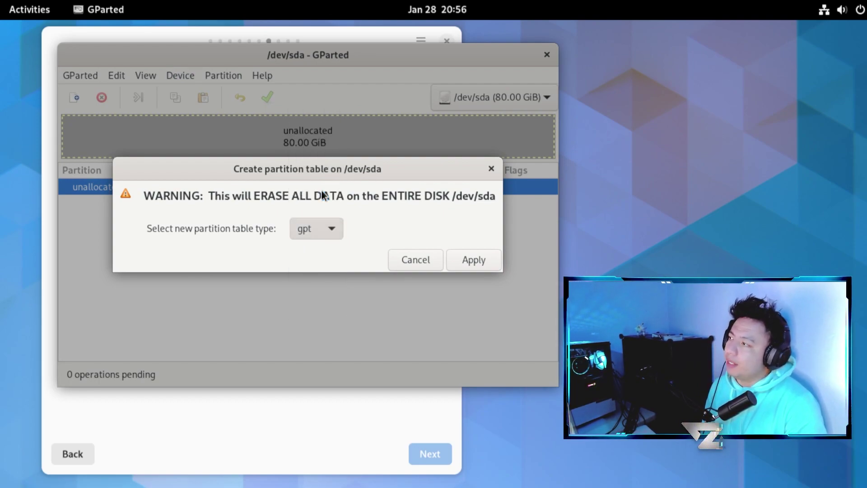
click(336, 228)
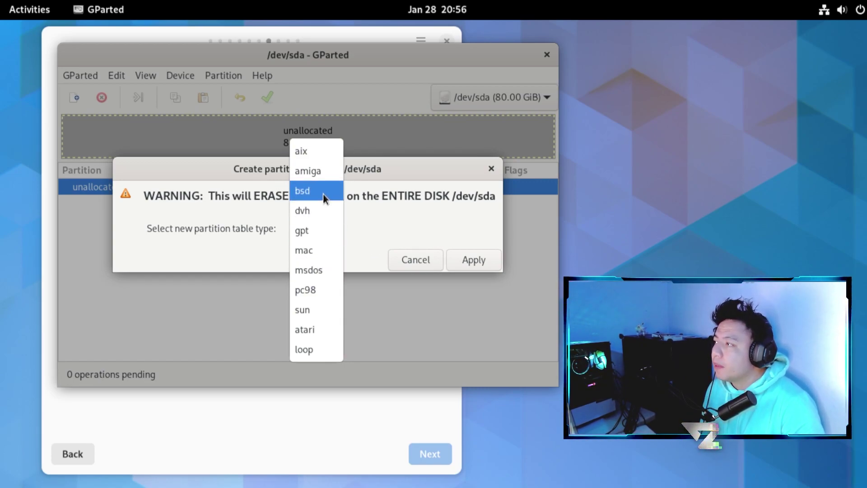
click(329, 230)
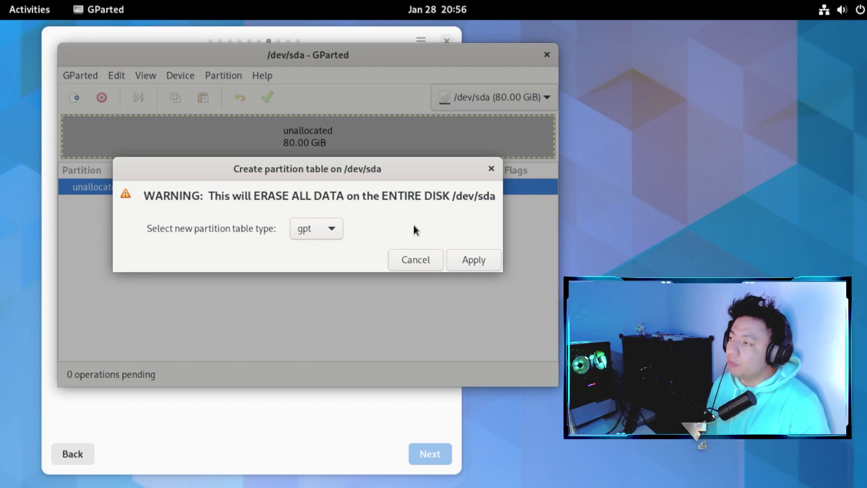
- Confirm the gpt partition table and open a new primary partition on the unallocated space
click(478, 259)
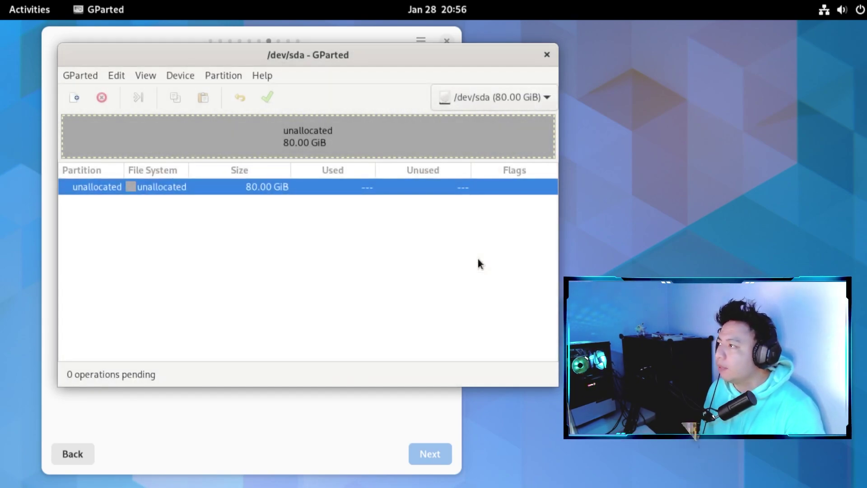
right_click(258, 189)
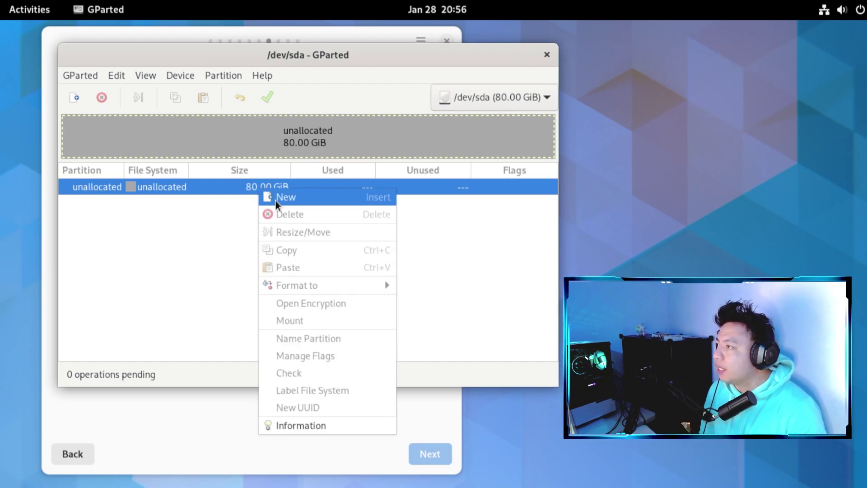
click(275, 197)
click(479, 205)
click(475, 204)
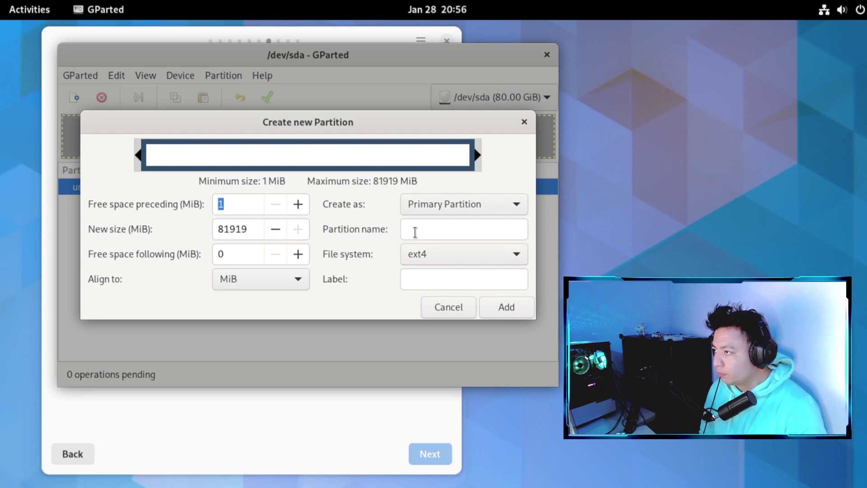
click(421, 253)
click(382, 257)
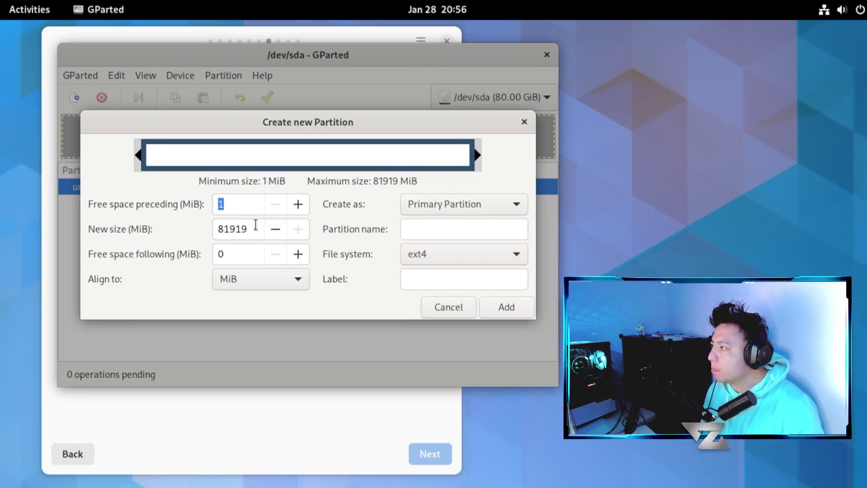
- Set the new partition size to 6144 MiB with the linux-swap file system
drag(255, 228, 182, 236)
key(Right)
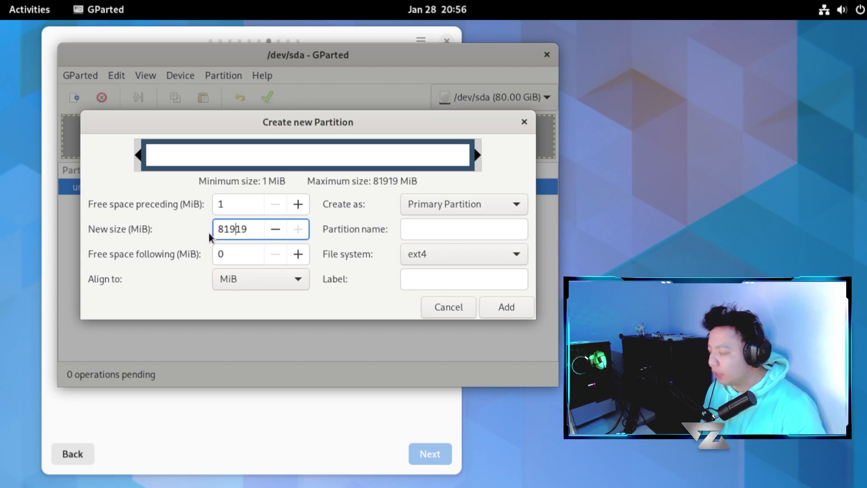
key(BackSpace)
key(BackSpace)
key(BackSpace)
key(BackSpace)
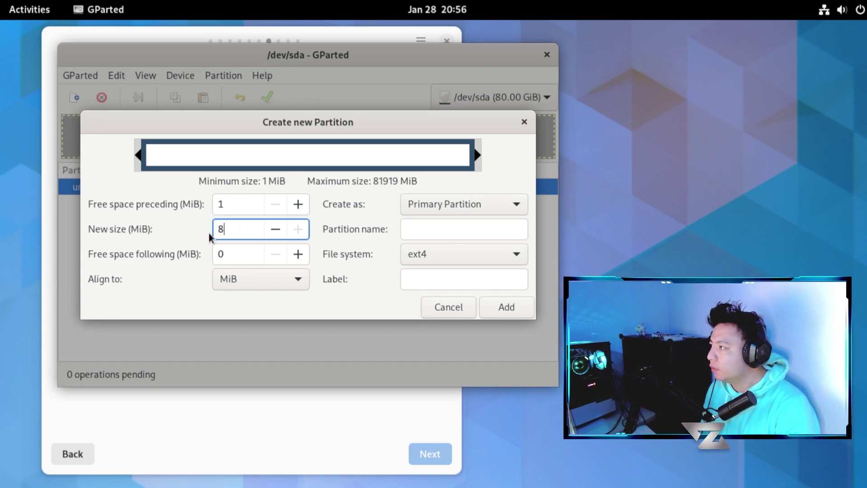
text(6144)
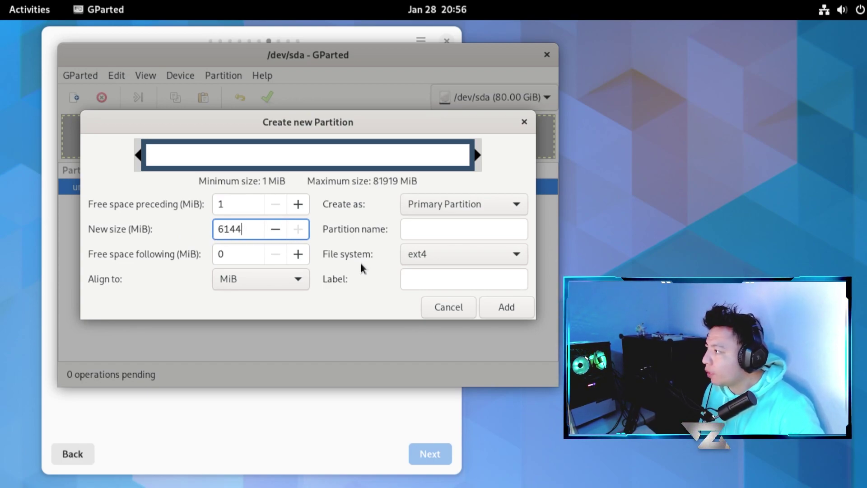
click(473, 259)
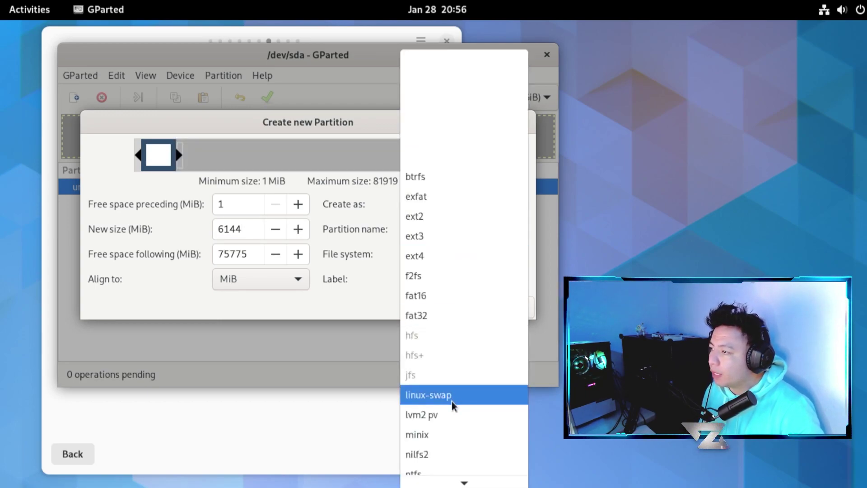
click(451, 396)
click(424, 283)
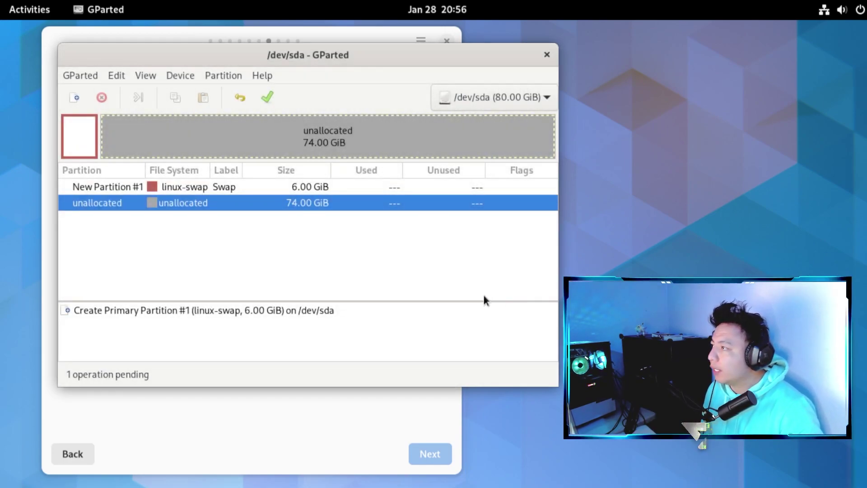
- Create a second primary partition in the remaining space, named and labelled Root
right_click(273, 201)
click(278, 210)
click(470, 204)
click(470, 205)
drag(407, 117, 371, 118)
click(394, 234)
text(Root)
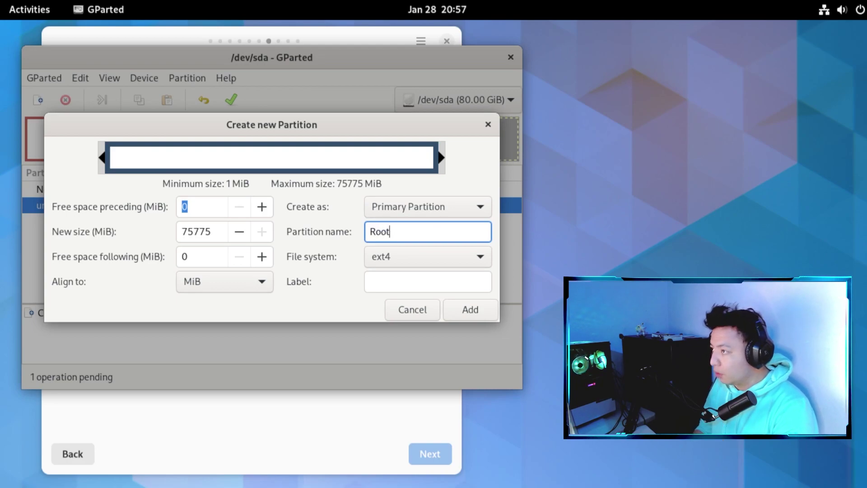
click(407, 285)
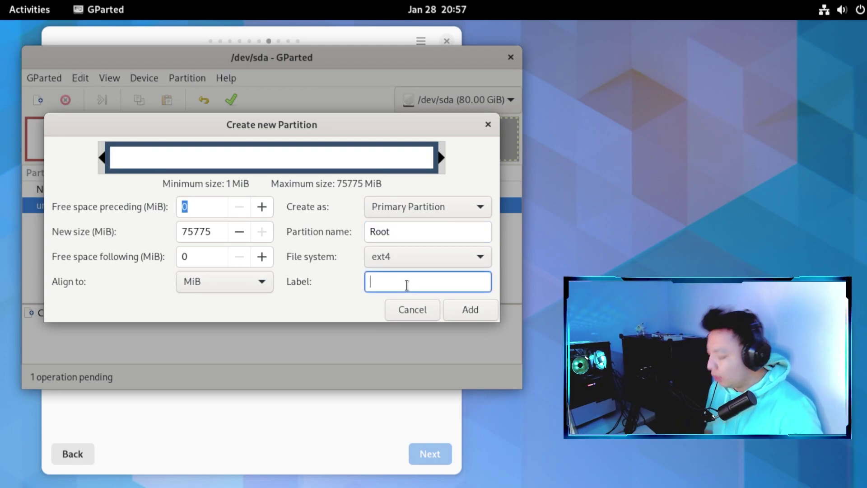
text(Root)
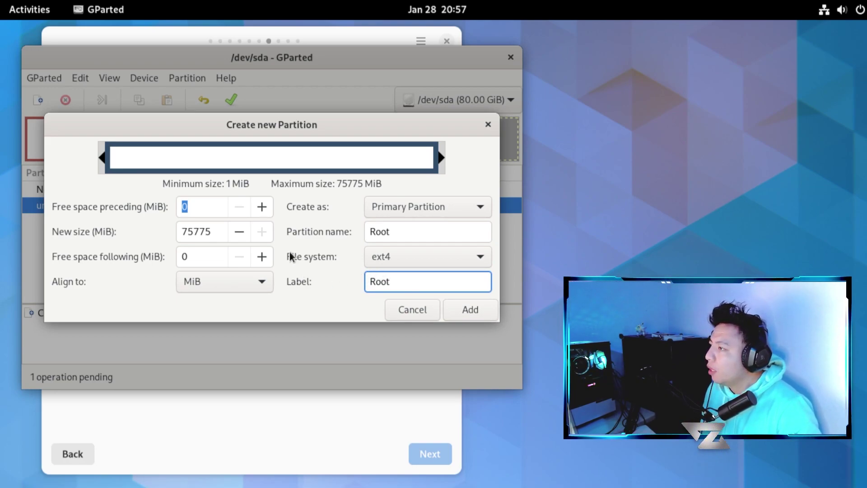
- Keep MiB alignment and primary type, and add the 74 GiB ext4 Root partition
click(263, 283)
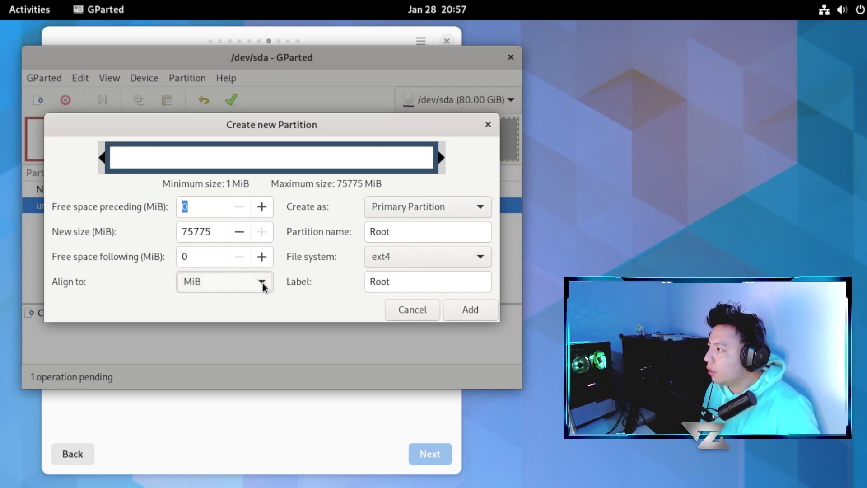
click(263, 283)
click(427, 213)
click(426, 210)
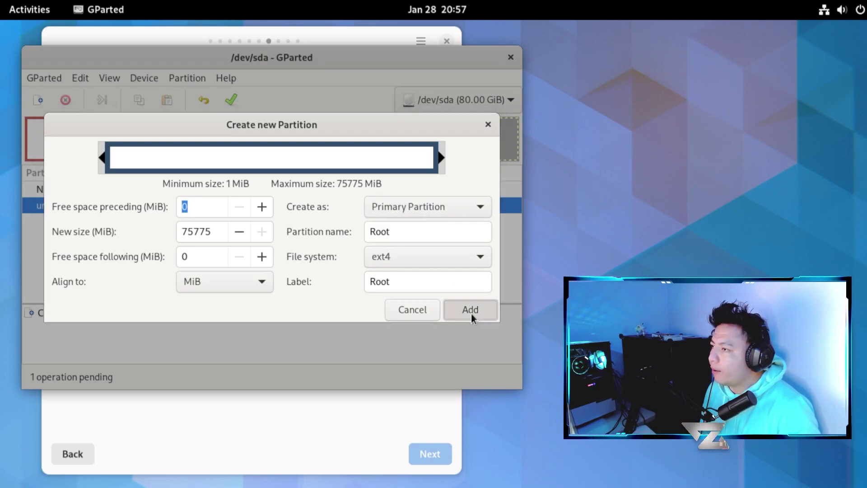
click(470, 314)
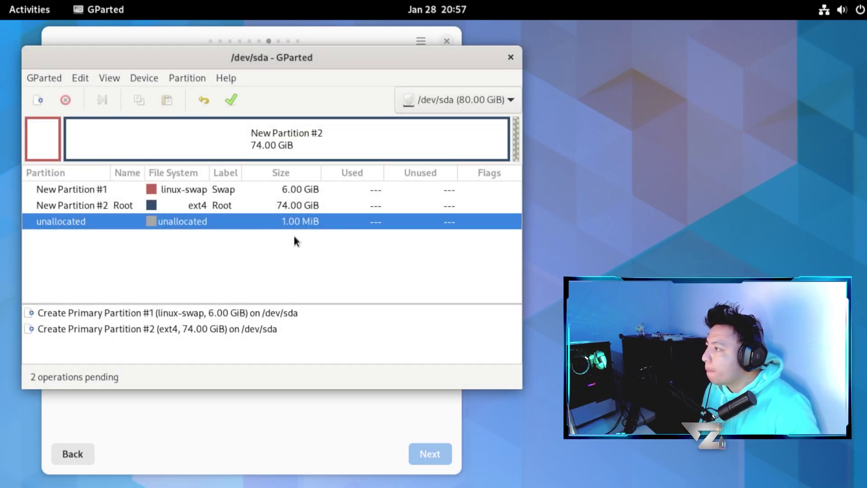
- Apply the pending partition operations, review sda1 and sda2, and close GParted
click(237, 103)
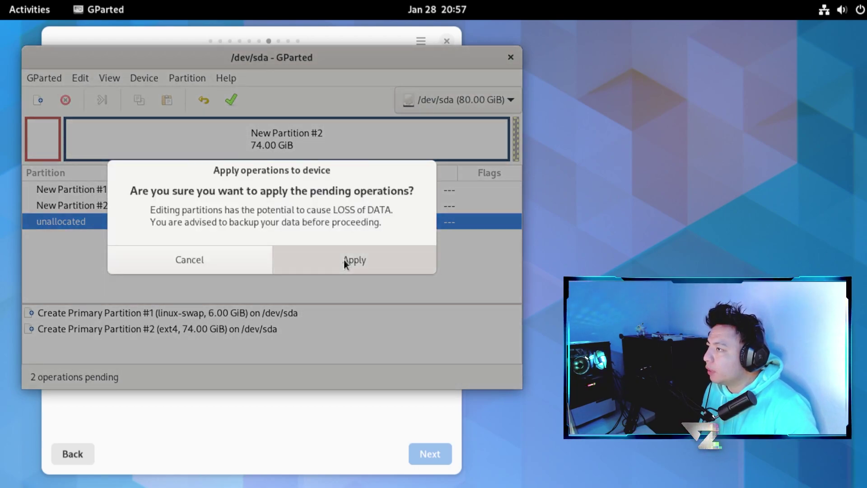
click(344, 259)
click(455, 304)
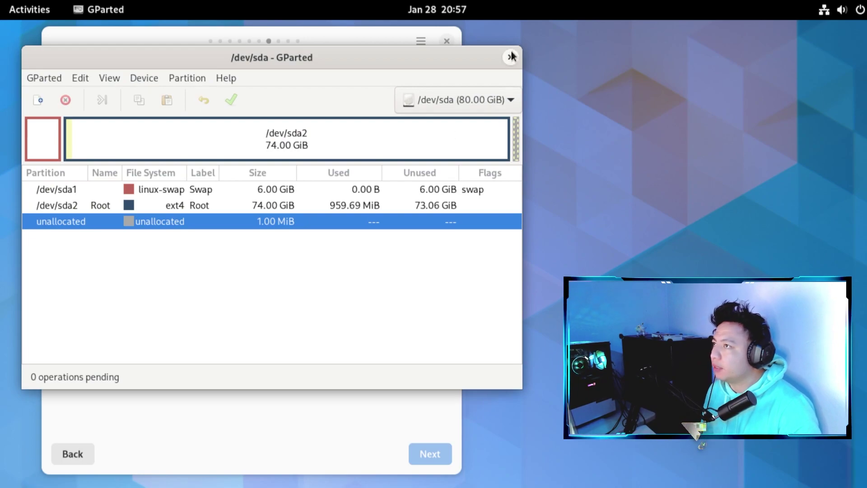
click(209, 206)
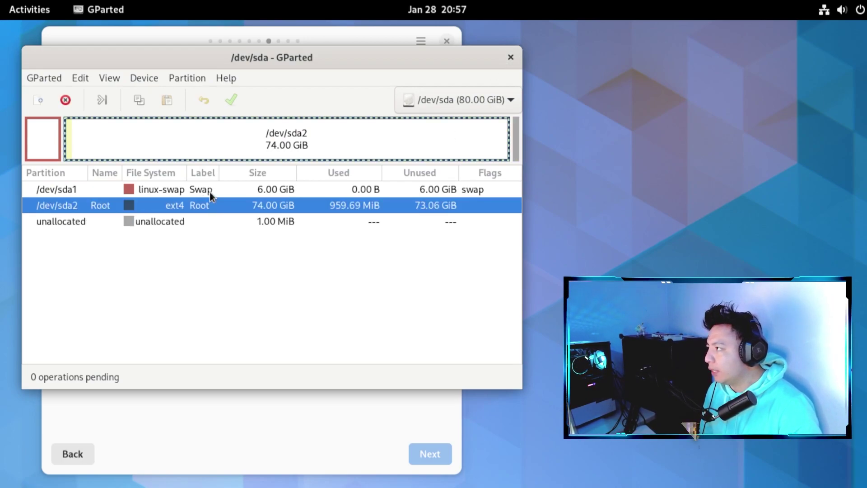
click(209, 193)
click(210, 202)
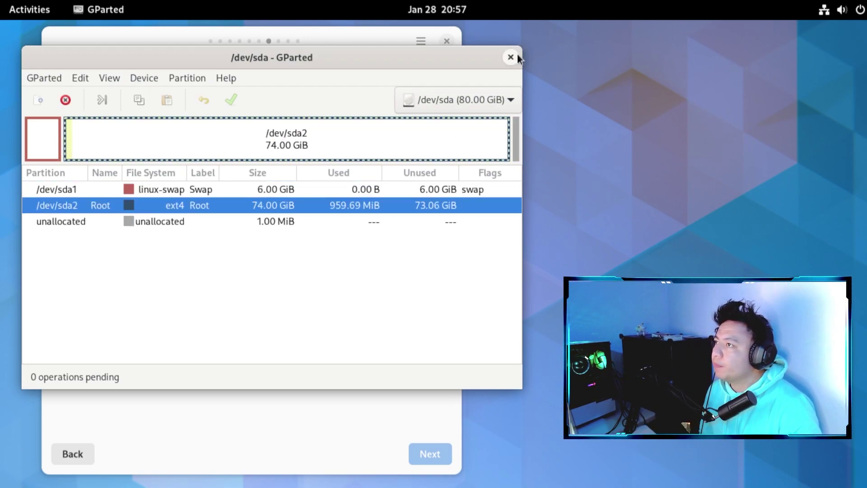
click(511, 57)
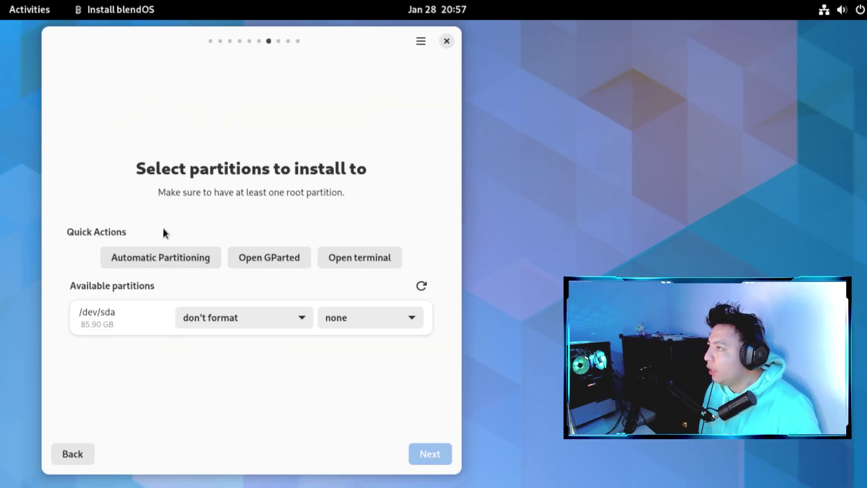
- Return to the partitioning step, set /dev/sda to format as btrfs, and refresh partitions
click(83, 456)
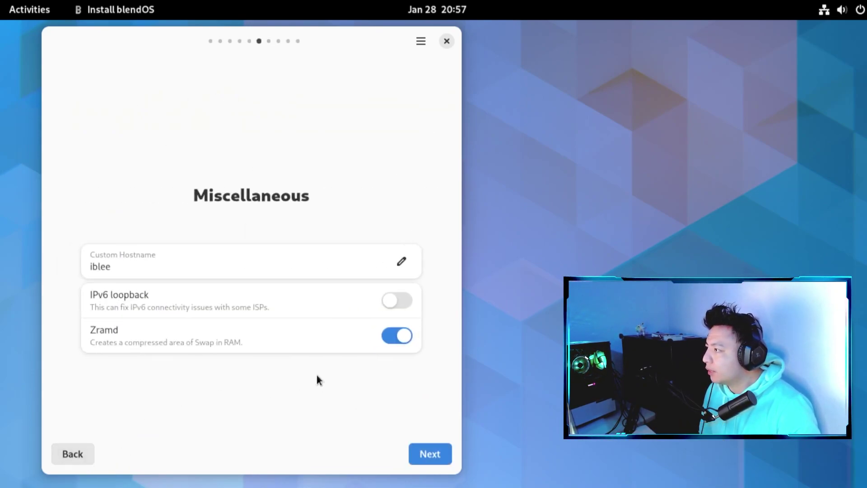
click(421, 453)
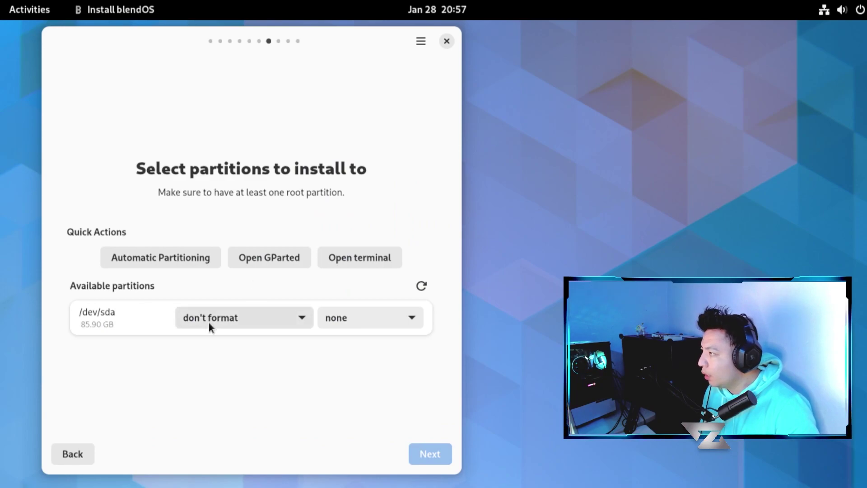
click(236, 318)
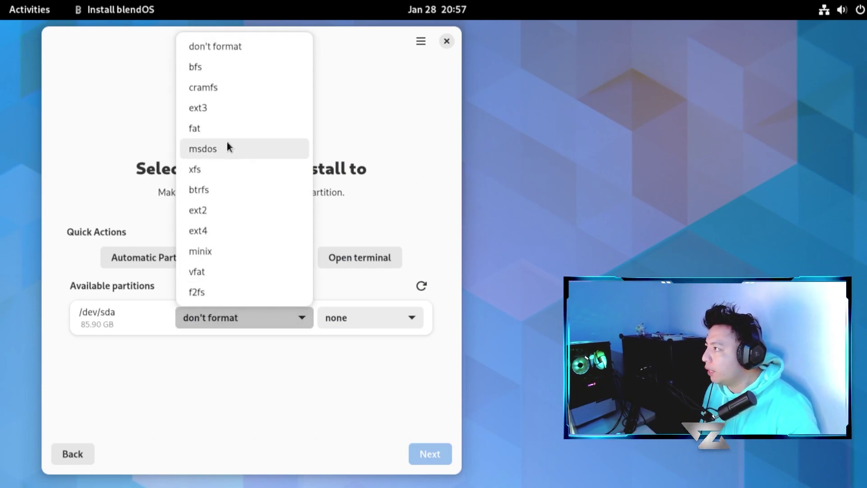
click(224, 193)
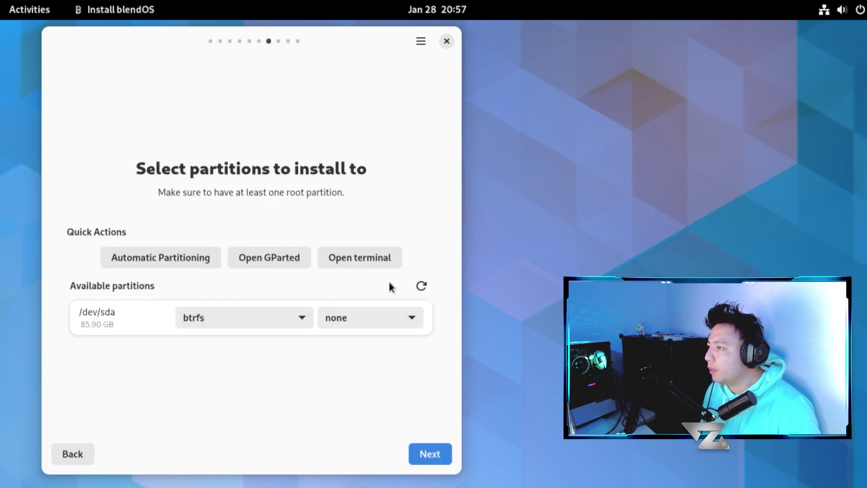
click(420, 285)
- Keep /dev/sda1 set to don't format
click(254, 304)
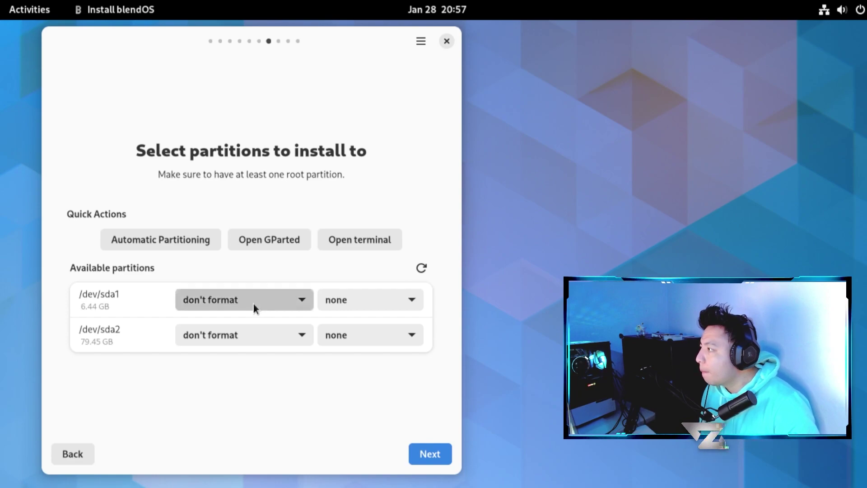
click(254, 304)
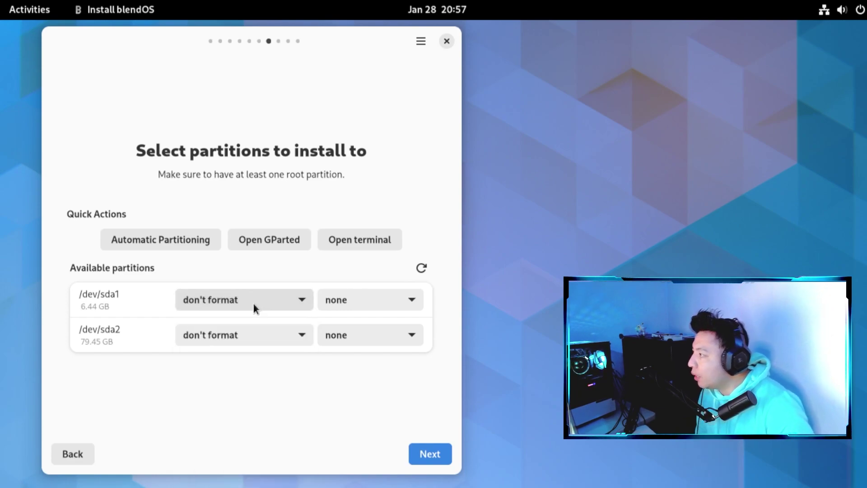
click(214, 302)
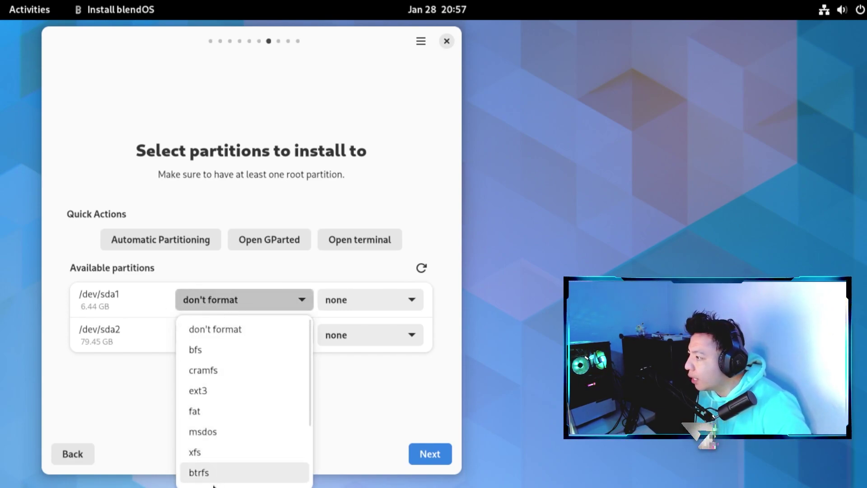
scroll(278, 424, down, 3)
scroll(271, 411, up, 3)
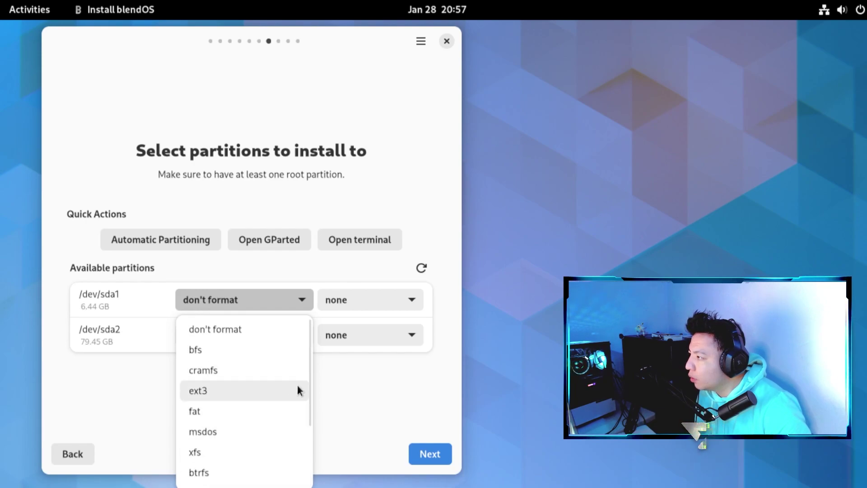
mouse_move(305, 356)
mouse_down()
mouse_move(308, 430)
mouse_move(312, 355)
mouse_up()
click(277, 330)
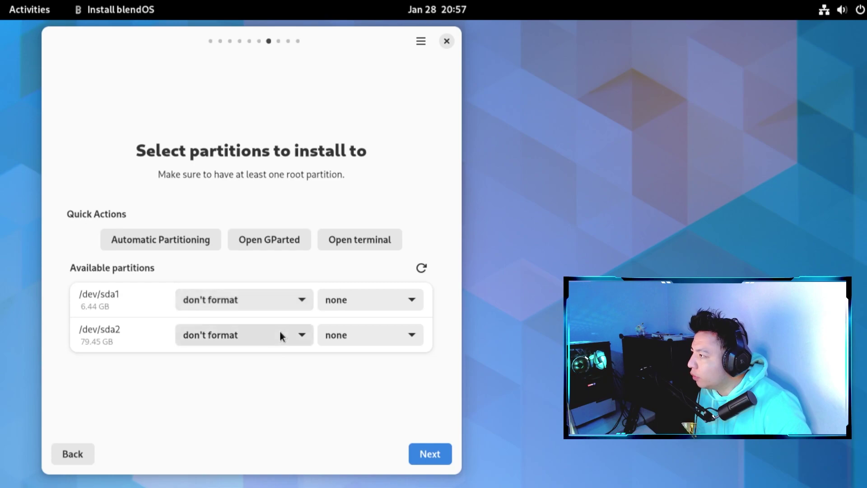
- Check the sda1 mount point and sda2 filesystem options, then switch to automatic partitioning
click(372, 291)
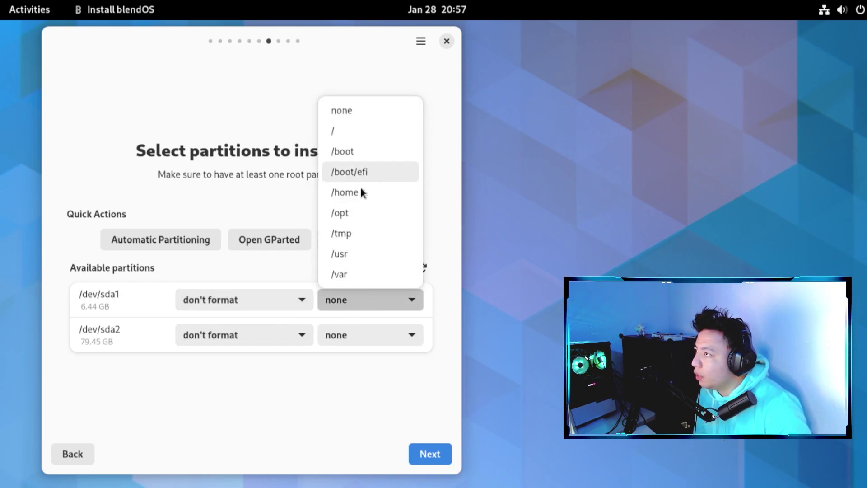
click(350, 391)
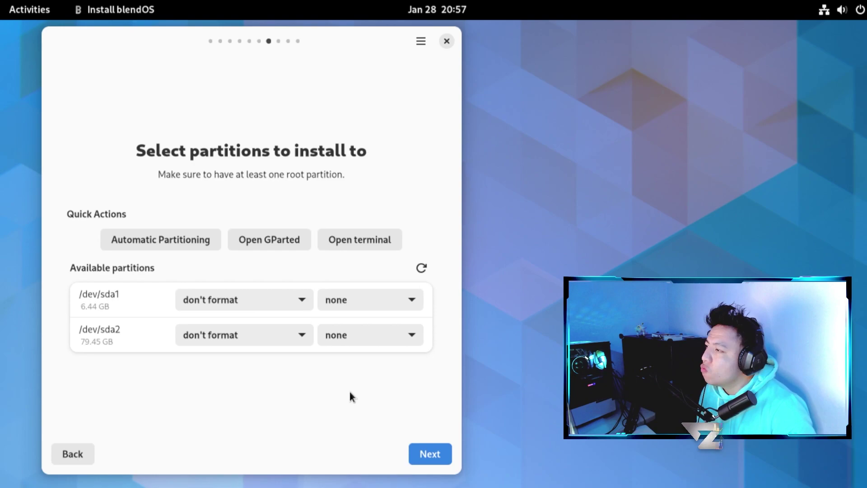
click(292, 335)
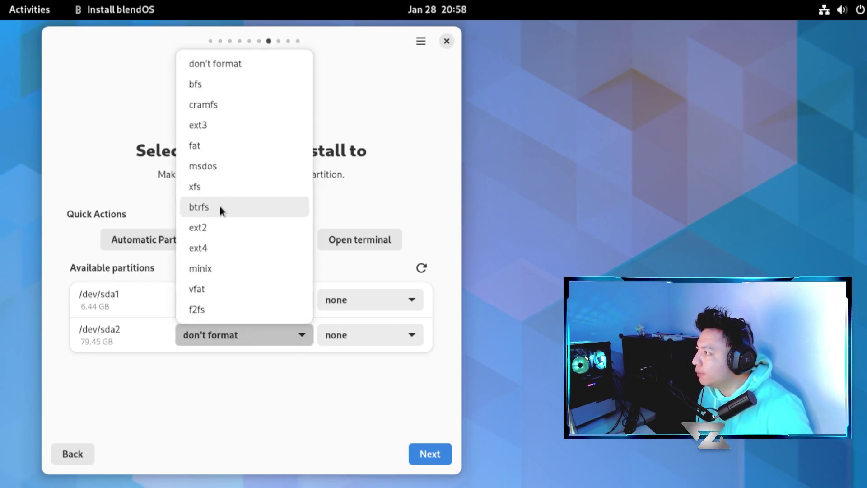
key(Escape)
click(216, 244)
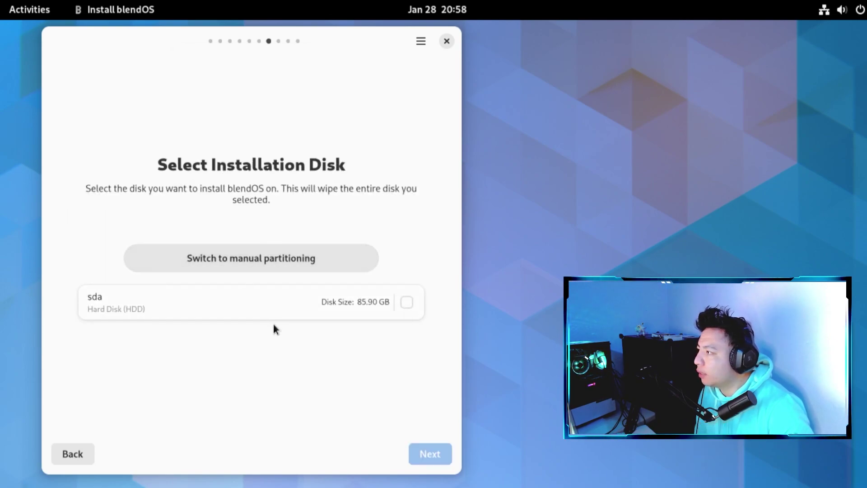
- Select the 85.90 GB sda disk and proceed to the installation summary
click(406, 302)
click(422, 453)
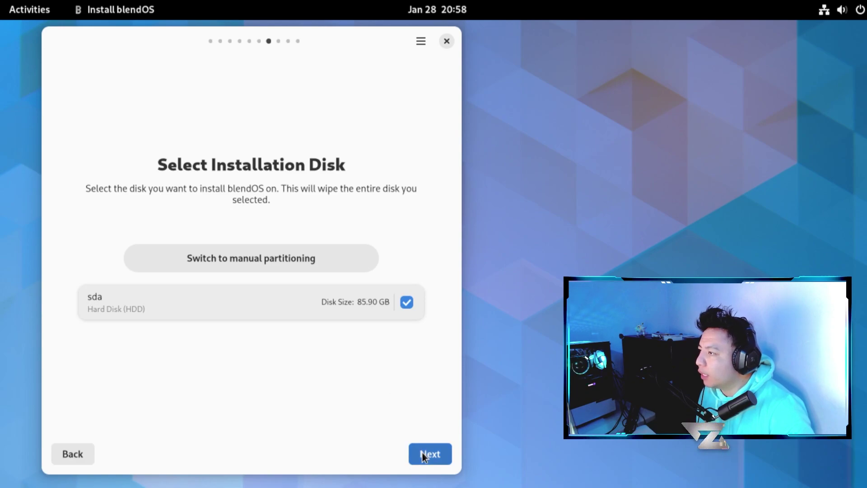
click(82, 453)
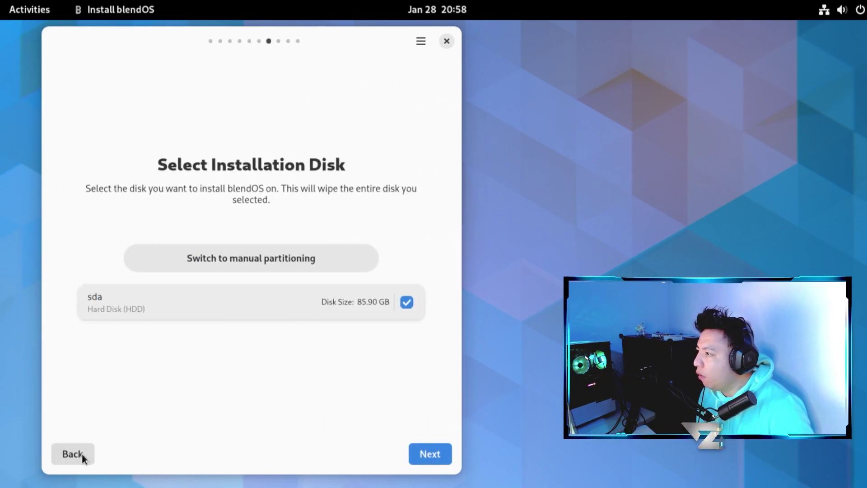
click(82, 454)
click(422, 453)
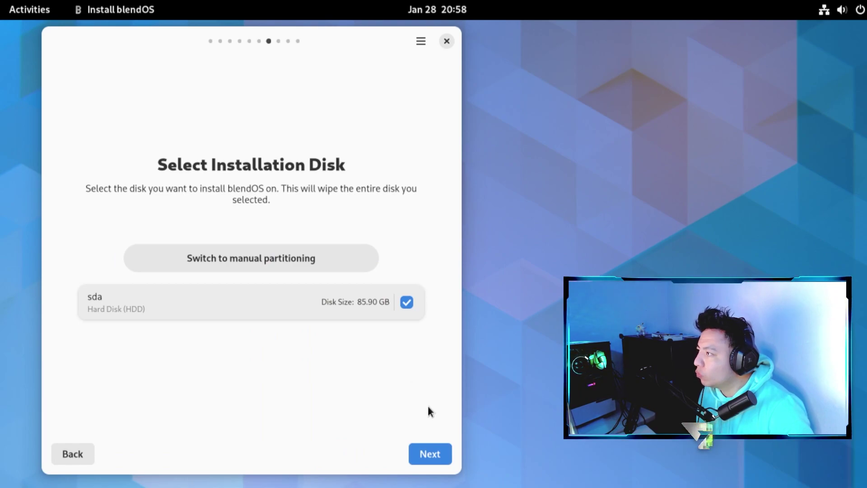
click(429, 453)
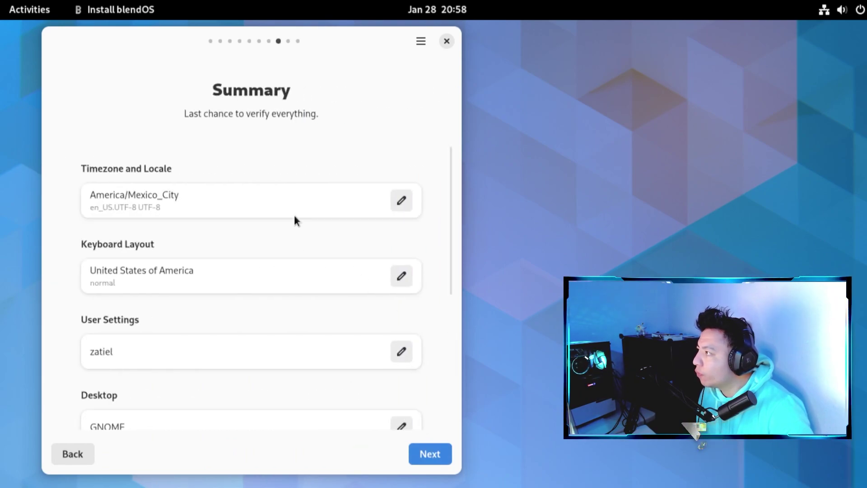
- Review the summary (GNOME, /dev/sda UEFI, ipv6 disabled, zramd enabled) and start installing
scroll(425, 338, down, 5)
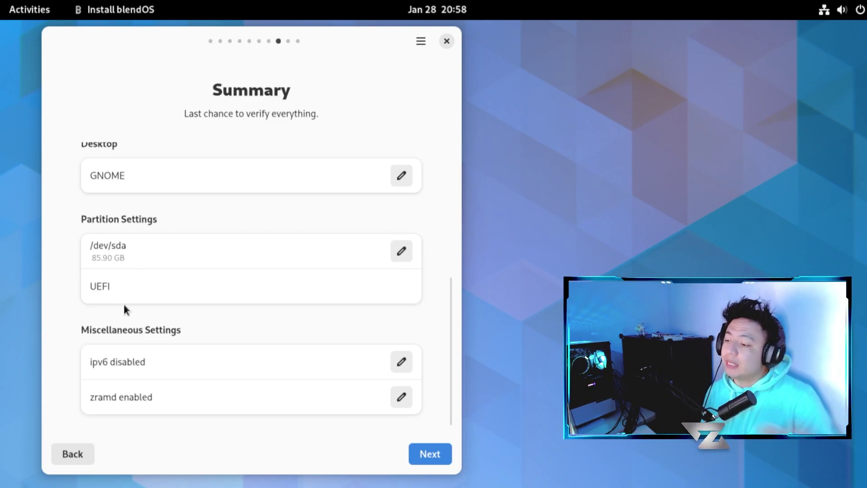
scroll(194, 335, up, 2)
scroll(210, 334, down, 2)
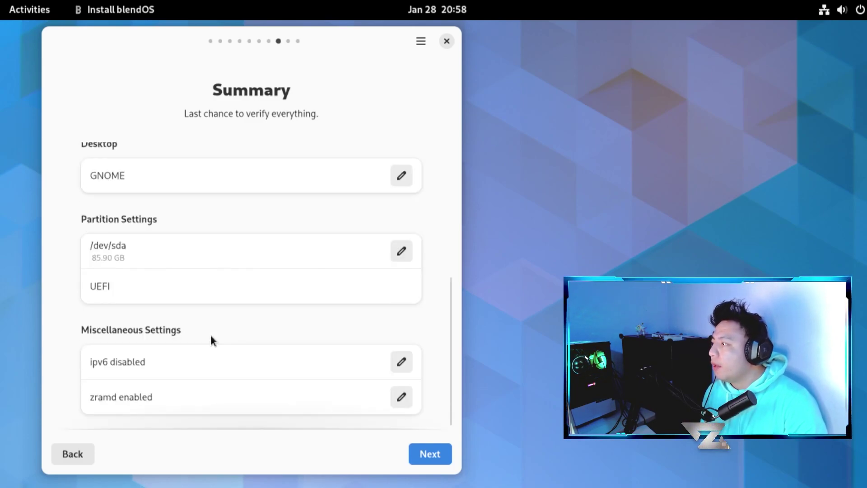
click(425, 451)
- Grant the installer superuser access through the authentication prompt
click(489, 340)
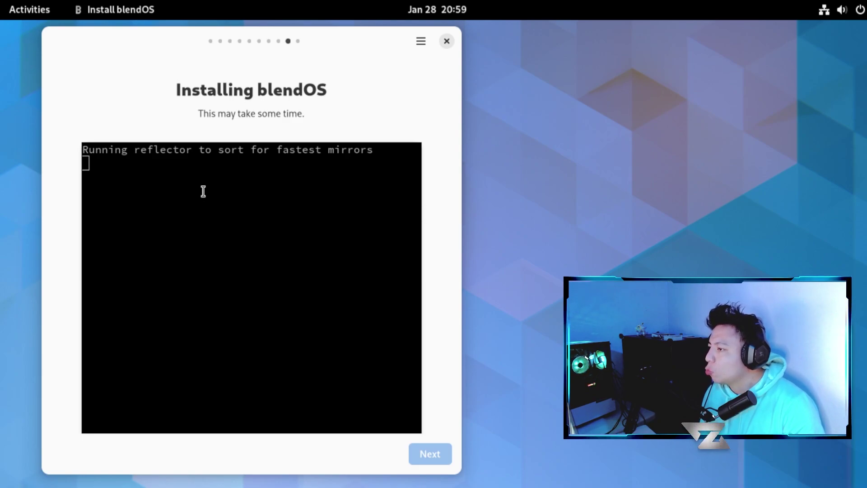
click(48, 18)
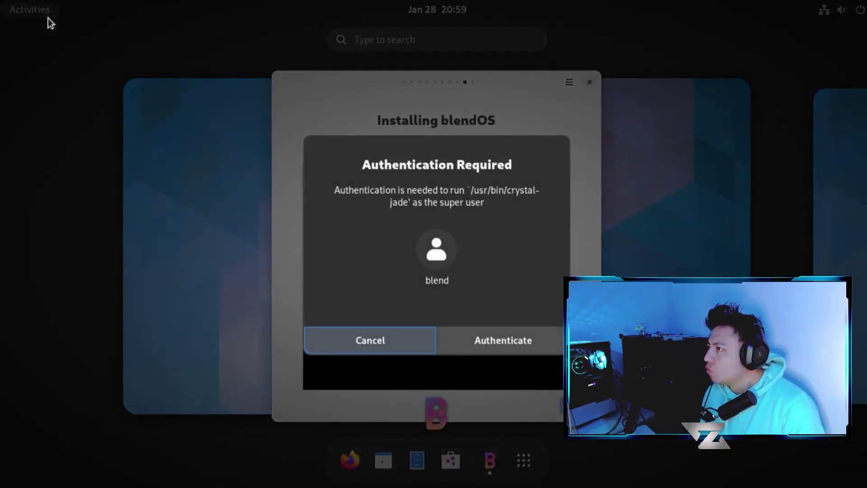
click(485, 342)
click(470, 281)
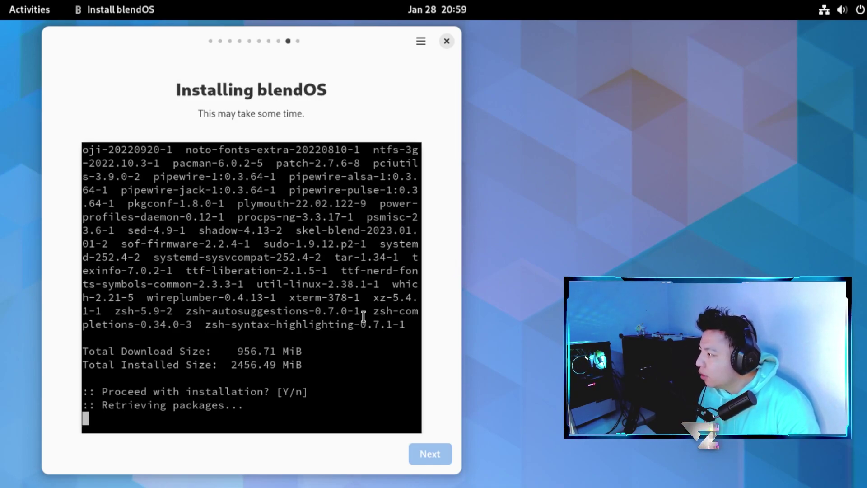
- Review the 956.71 MiB package list in the log and confirm proceeding with installation
key(Return)
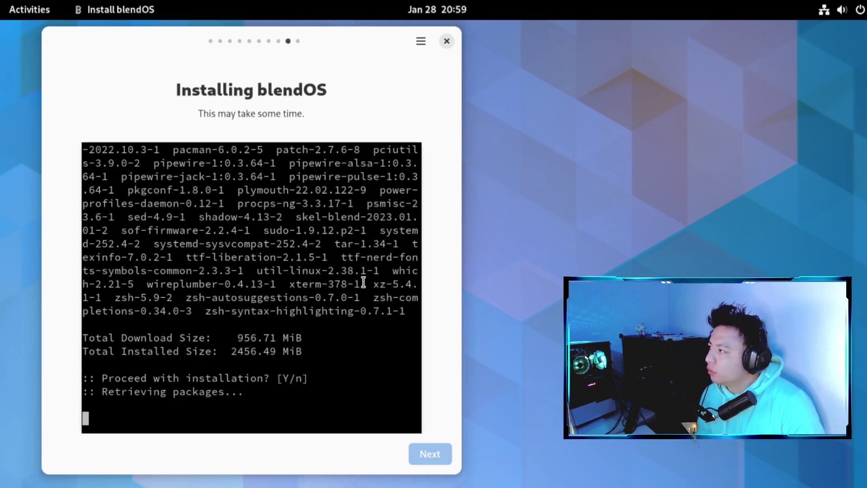
scroll(363, 281, up, 3)
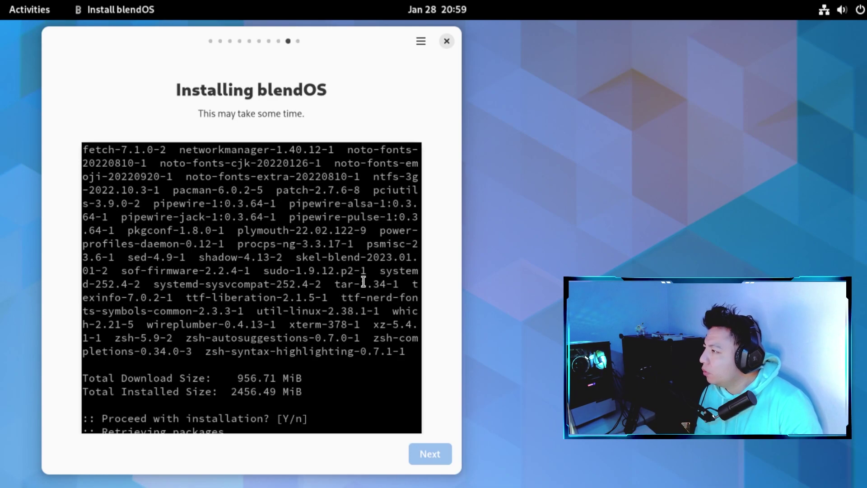
scroll(361, 279, down, 3)
scroll(360, 277, up, 5)
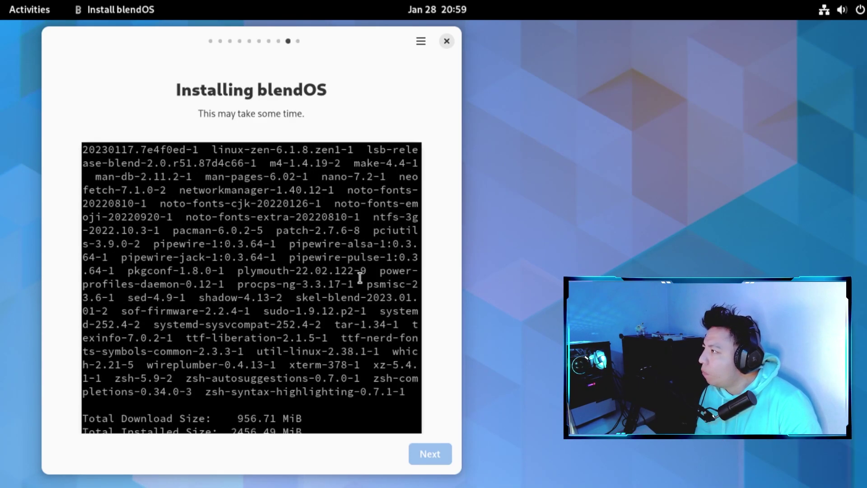
scroll(360, 277, down, 1)
scroll(360, 278, up, 1)
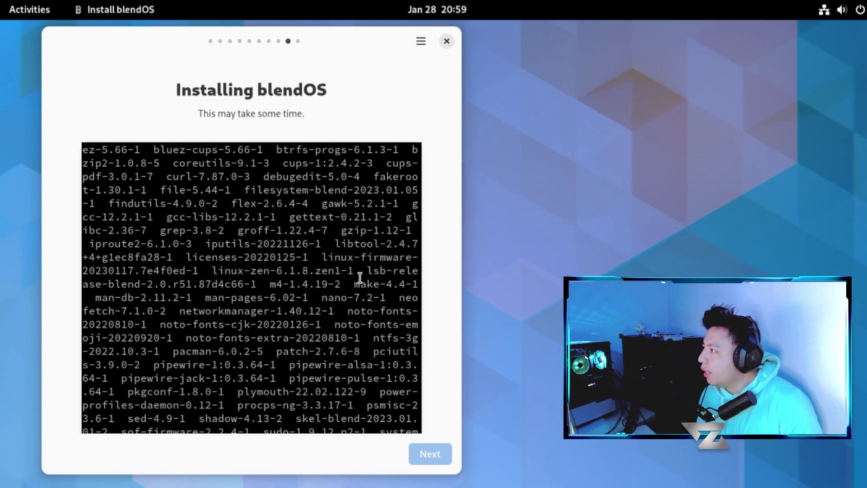
scroll(360, 277, down, 2)
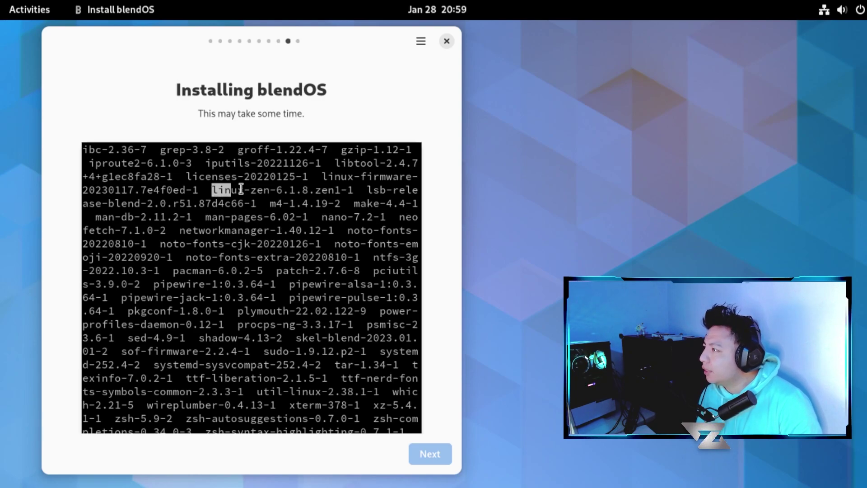
drag(230, 190, 338, 192)
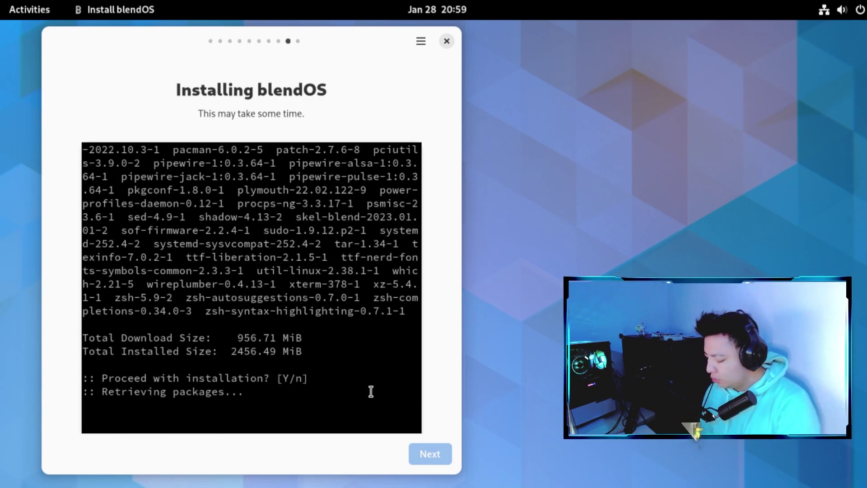
key(Return)
key(Return)
key(Return)
key(Return)
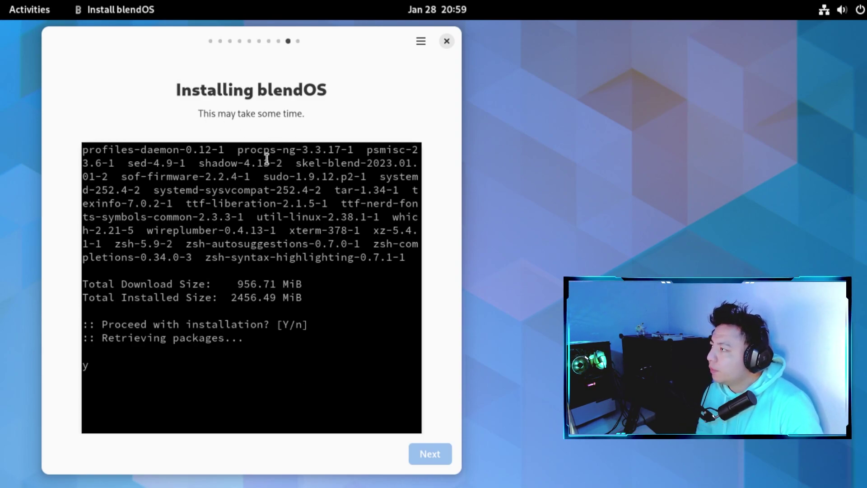
- Launch Firefox from the activities overview and close its privacy notice tab
click(36, 17)
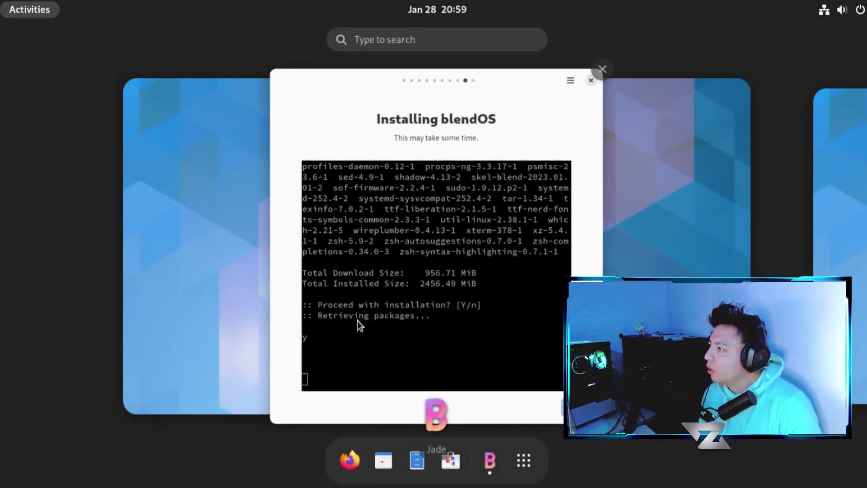
click(370, 316)
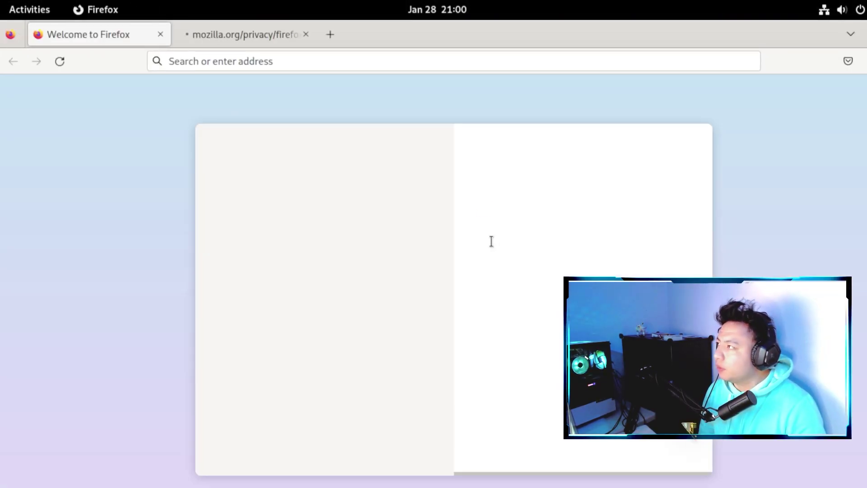
click(307, 35)
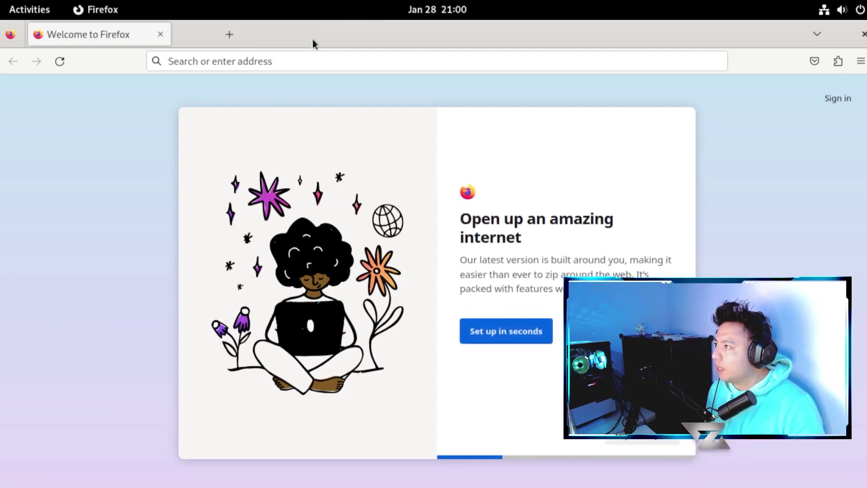
- Search Google for 'blend os'
click(402, 68)
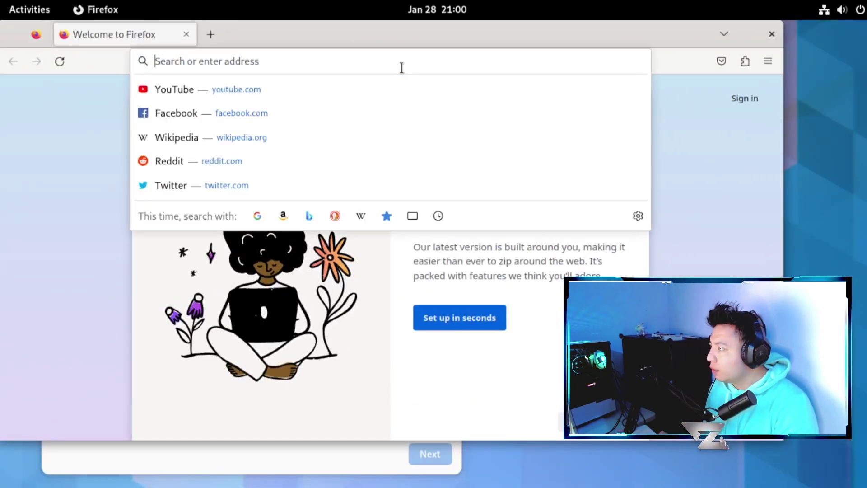
text(blend os)
key(Return)
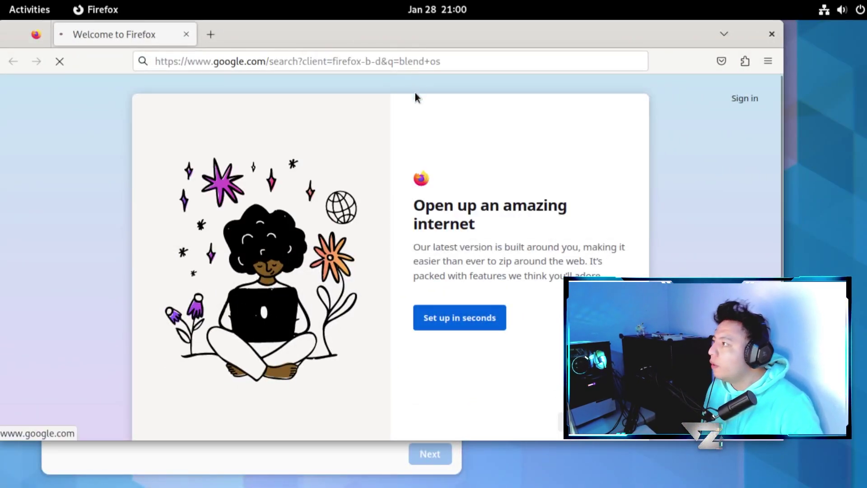
- Open the blendos.co result and maximize Firefox to read the homepage
click(210, 217)
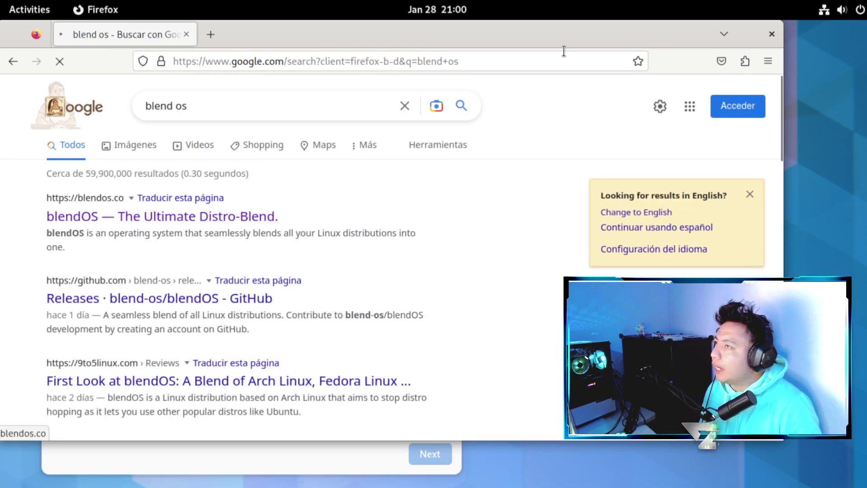
double_click(562, 29)
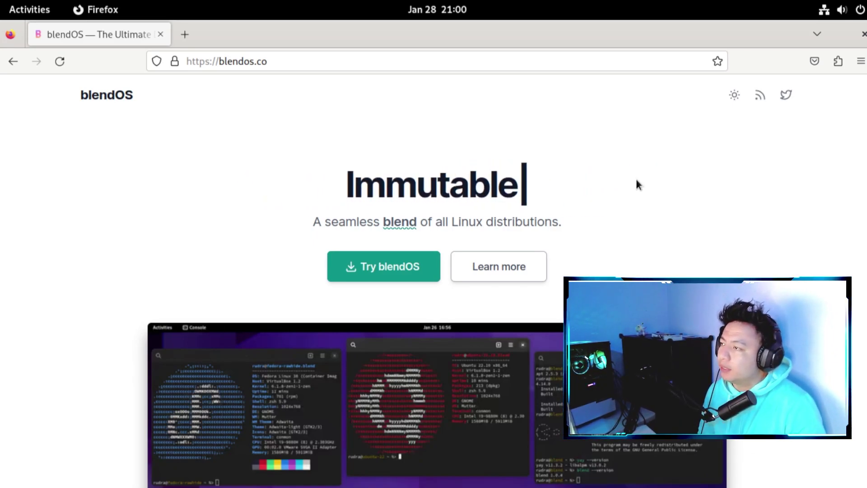
scroll(636, 177, down, 4)
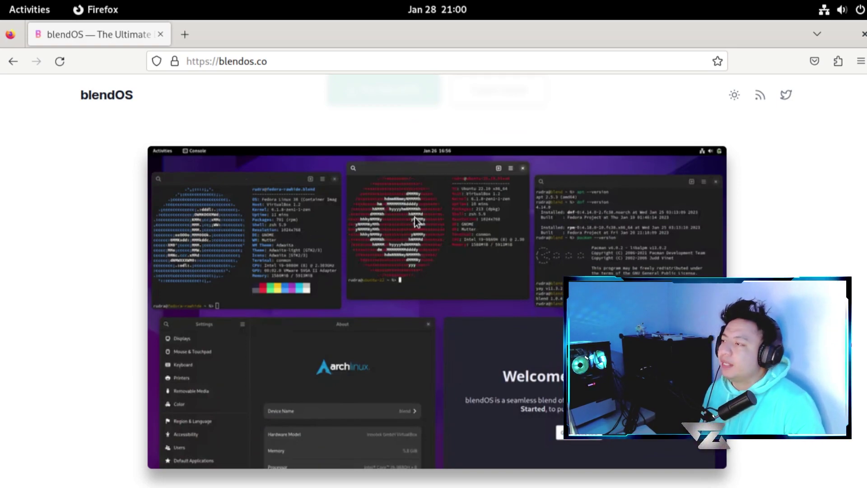
scroll(460, 263, down, 6)
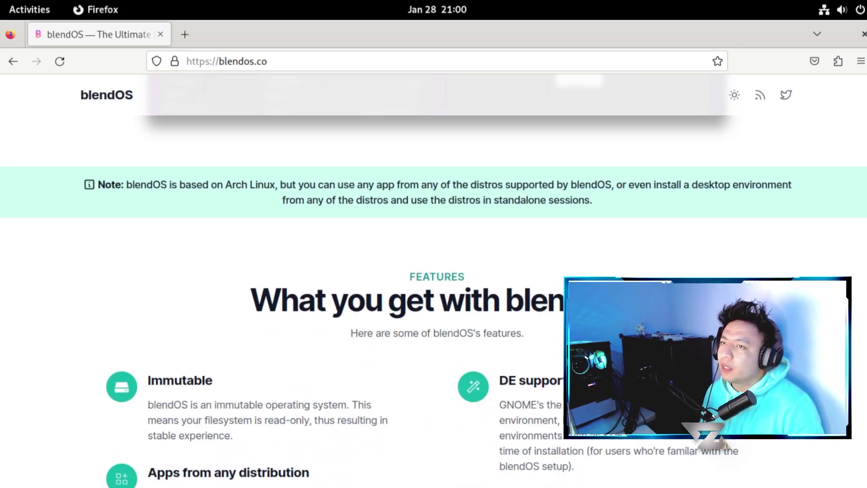
scroll(830, 130, up, 6)
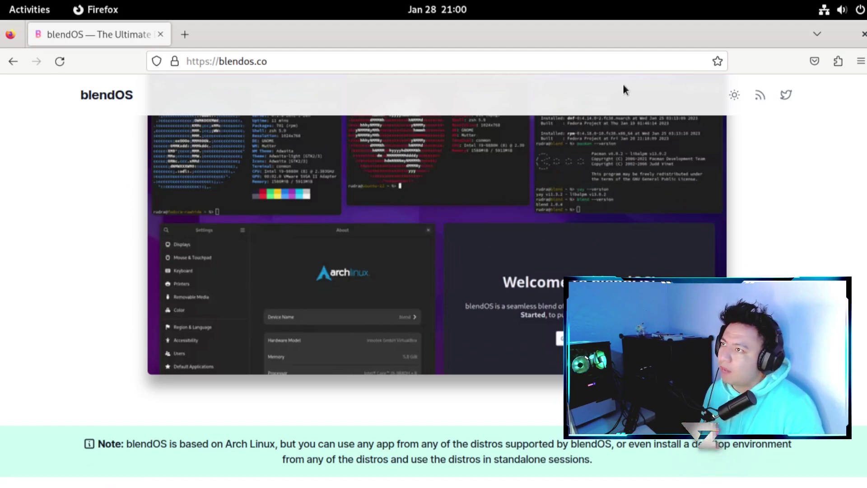
- Briefly restore Firefox over the installer, then re-maximize it on the 'What you get with blendOS' section
click(612, 61)
click(783, 263)
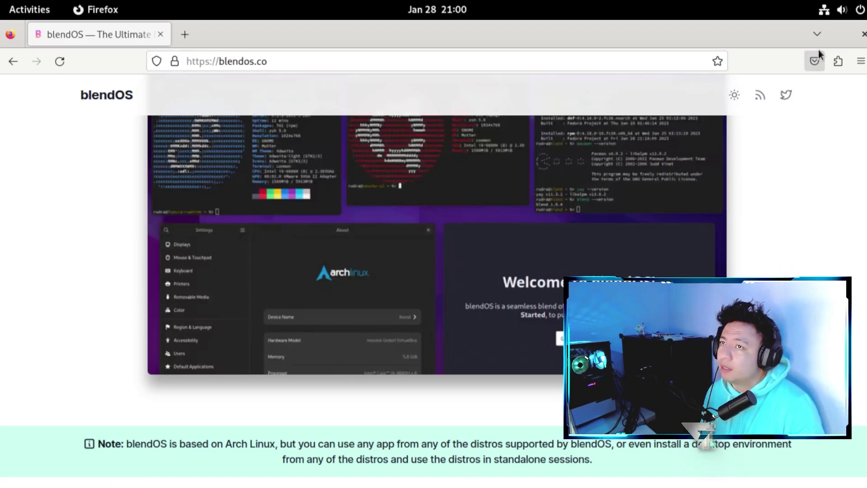
drag(764, 64, 739, 406)
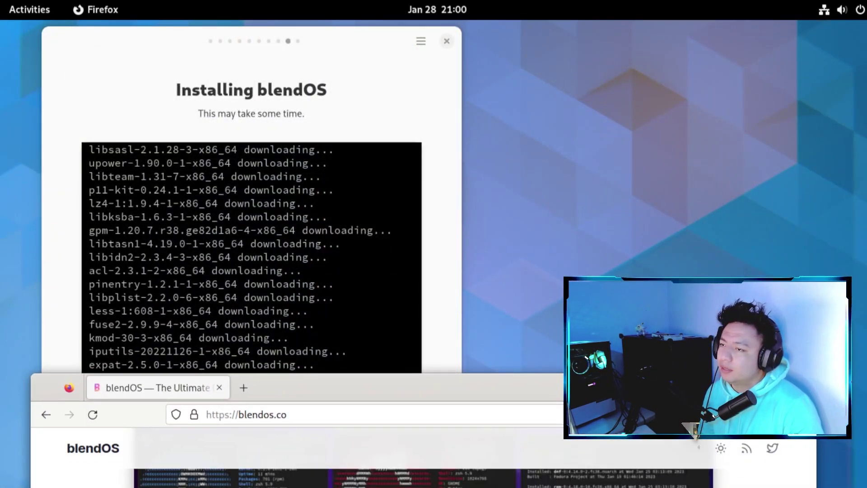
double_click(739, 389)
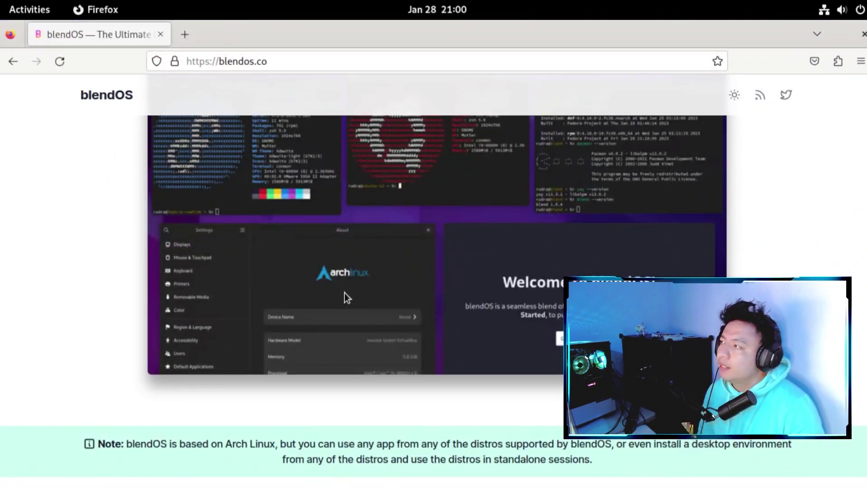
scroll(754, 203, up, 3)
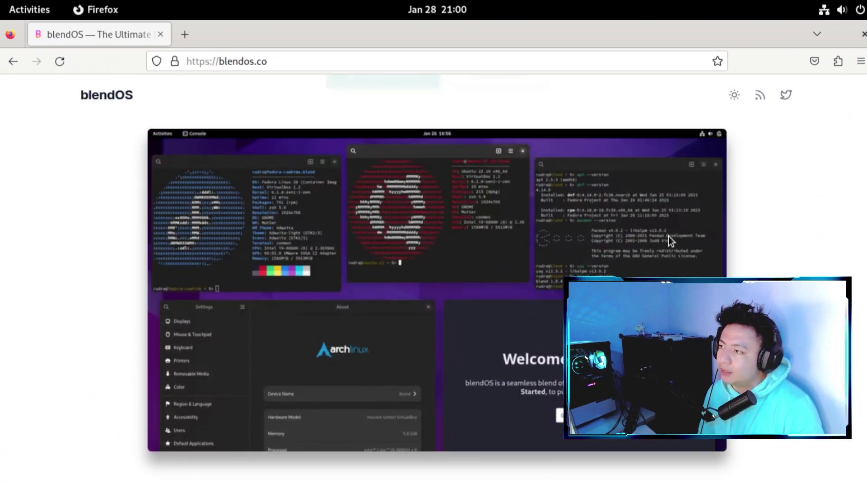
scroll(748, 272, down, 5)
scroll(748, 269, up, 3)
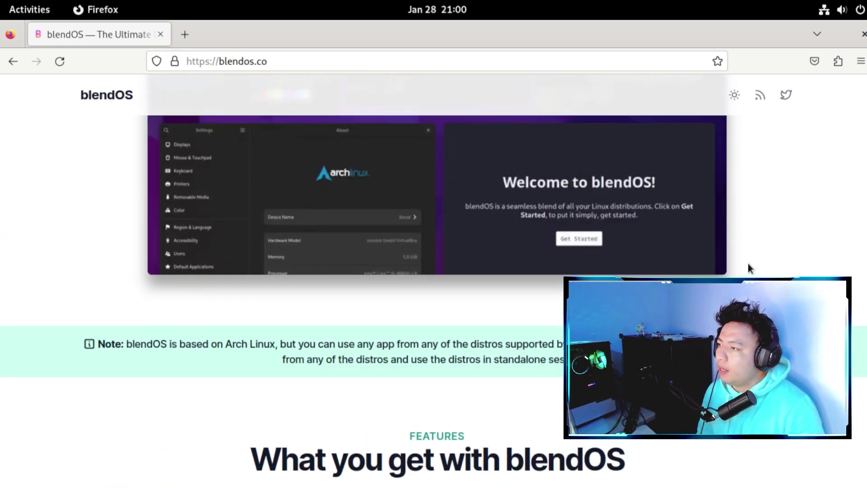
scroll(748, 266, down, 9)
scroll(821, 233, up, 3)
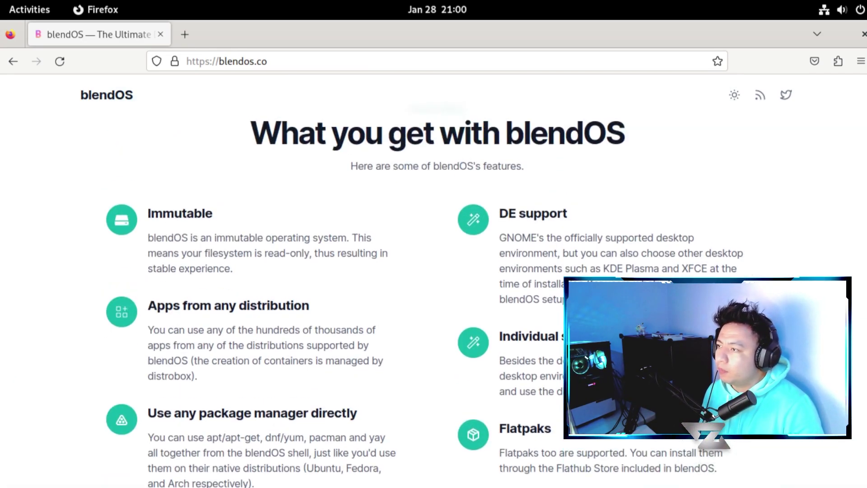
drag(501, 339, 658, 237)
drag(518, 364, 527, 363)
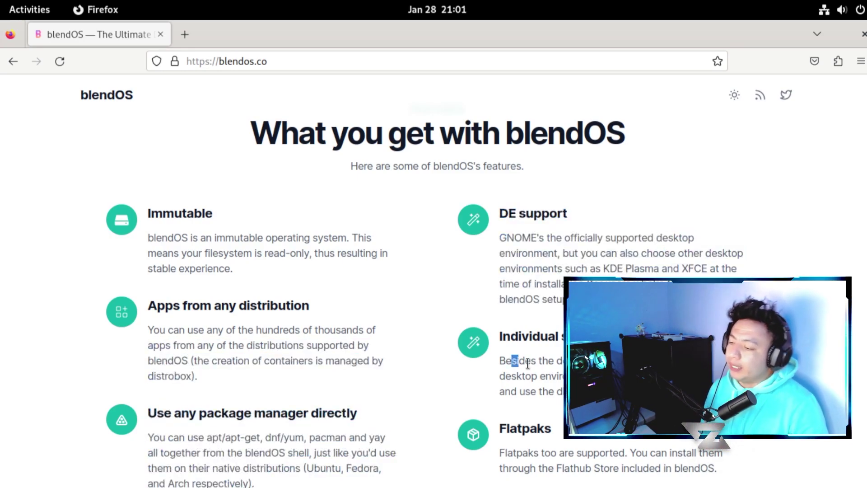
double_click(519, 363)
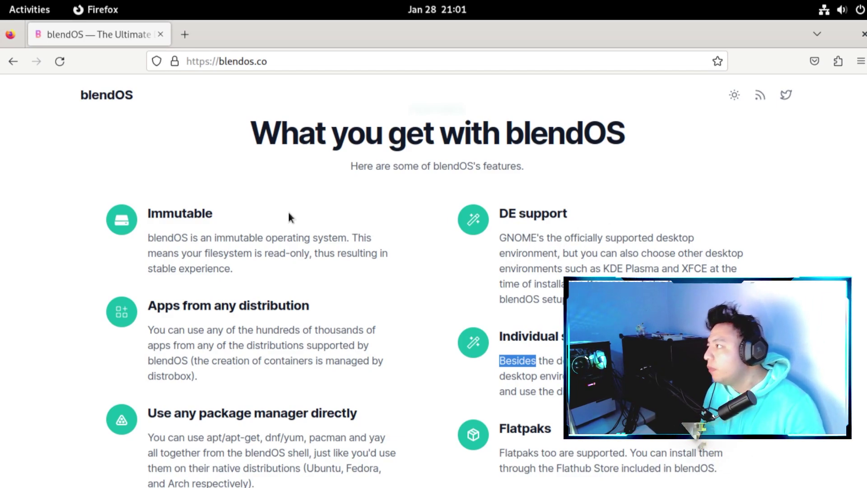
drag(171, 235, 235, 252)
click(244, 248)
double_click(245, 244)
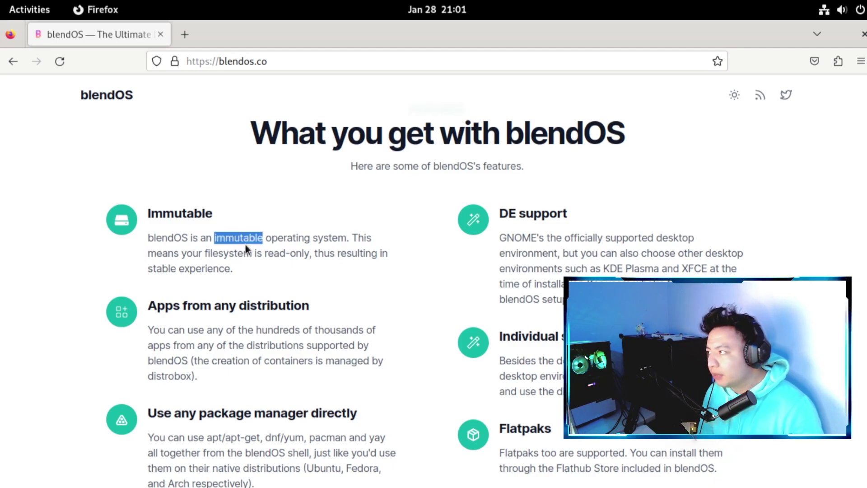
click(245, 244)
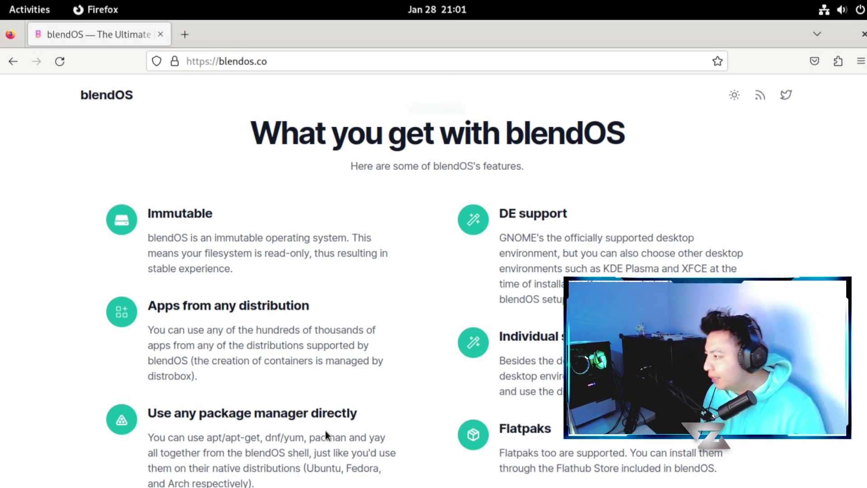
scroll(289, 438, down, 5)
scroll(301, 420, up, 5)
scroll(303, 402, down, 2)
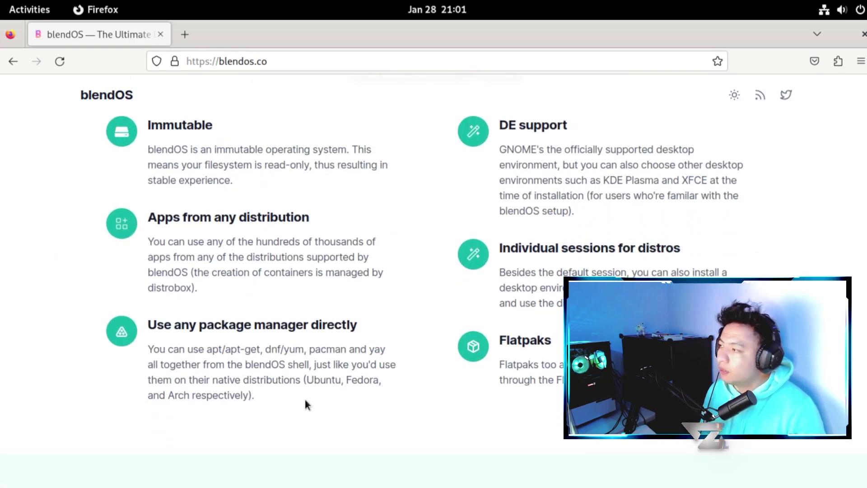
double_click(272, 349)
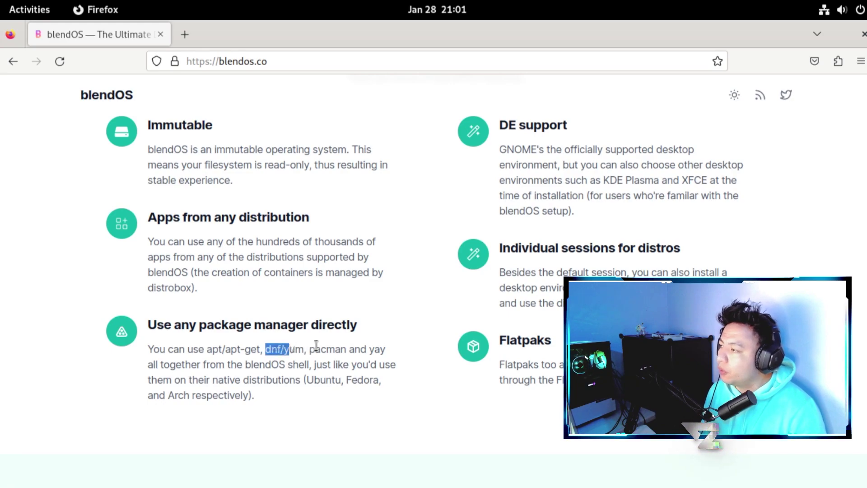
drag(315, 349, 335, 349)
drag(212, 348, 232, 348)
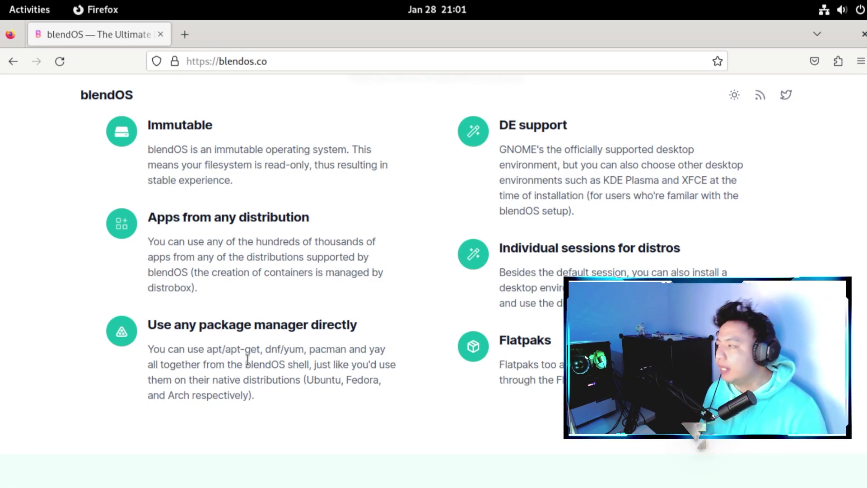
drag(369, 349, 390, 351)
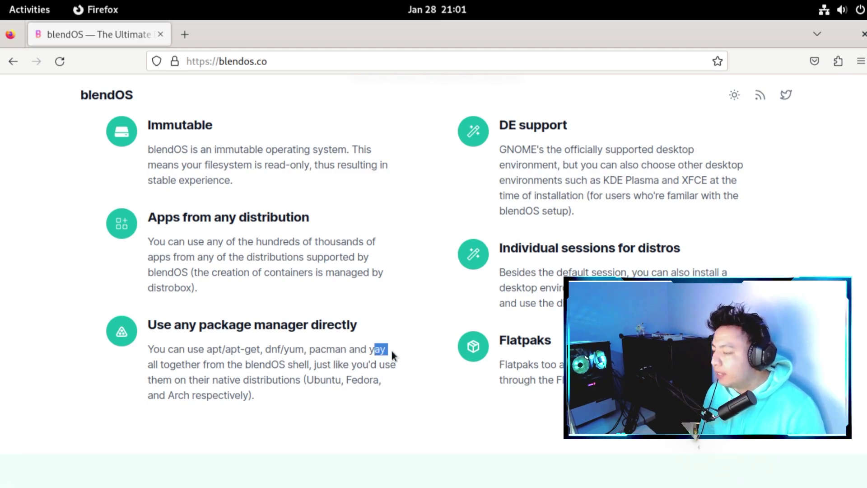
click(391, 351)
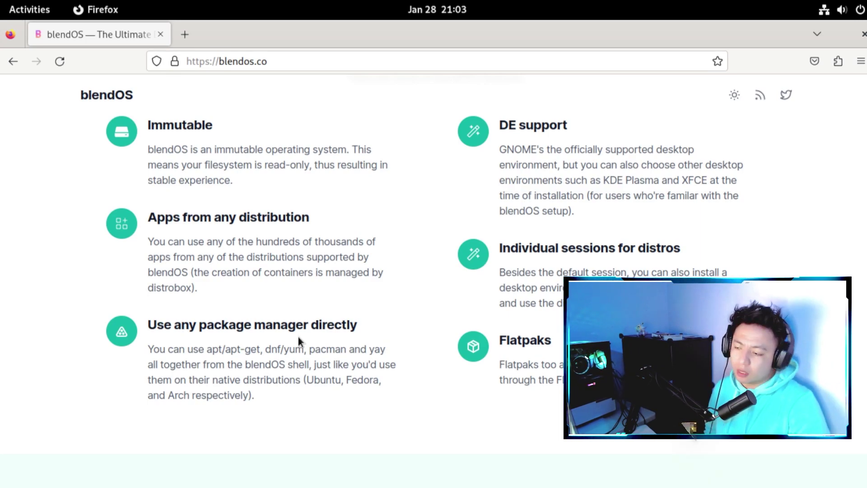
- Highlight the Flatpaks heading, then settle on the Fedora Rawhide and Arch Linux distribution cards
scroll(307, 335, down, 6)
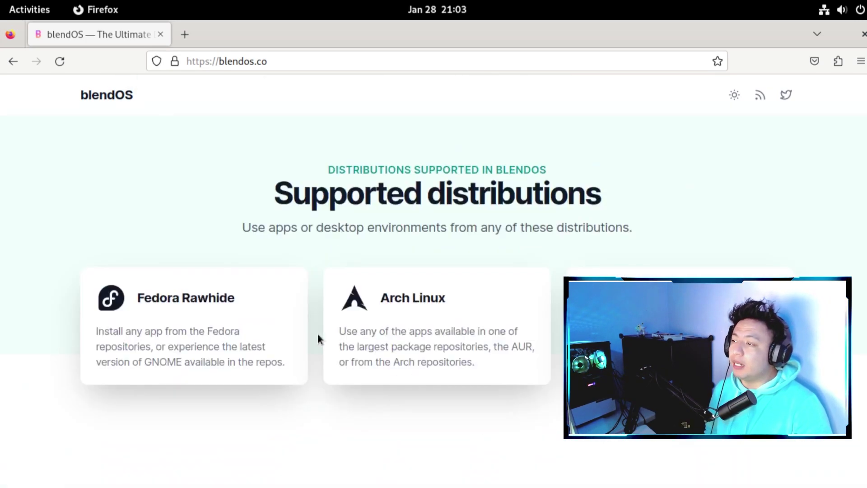
scroll(343, 325, up, 2)
scroll(373, 319, up, 2)
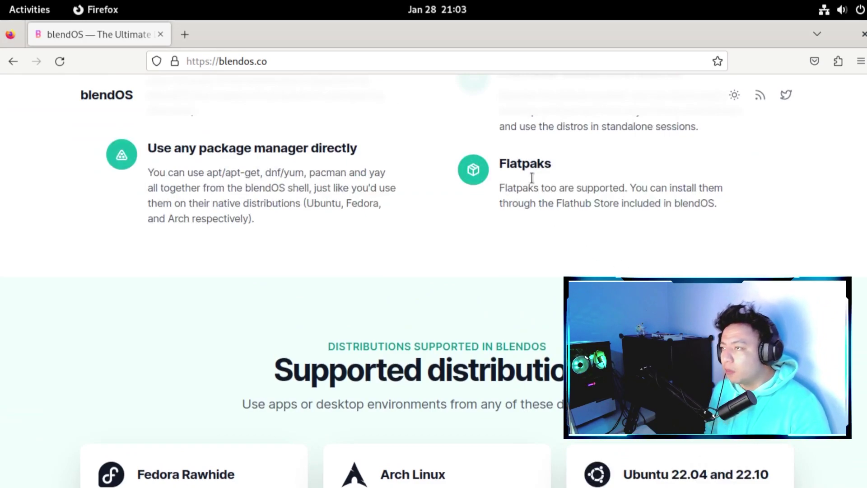
double_click(524, 162)
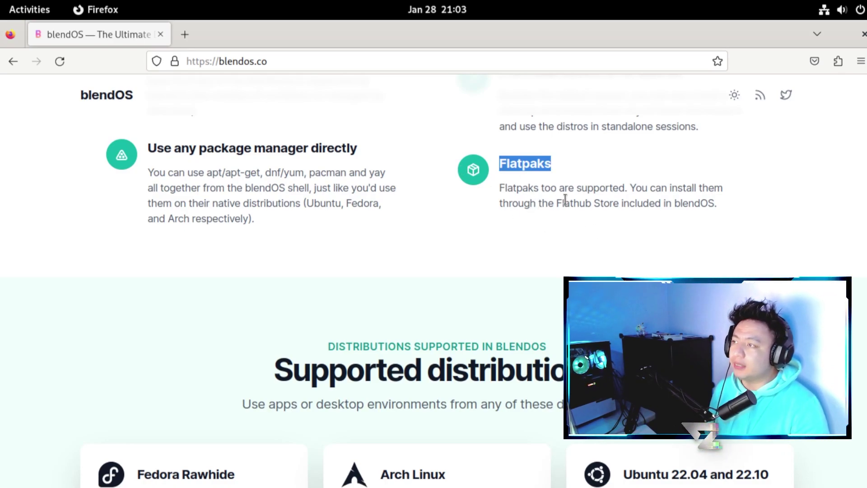
scroll(587, 176, down, 5)
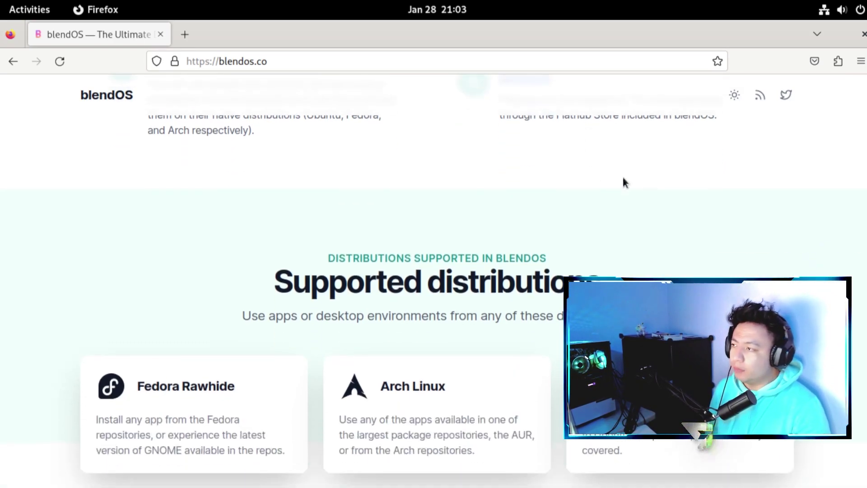
scroll(678, 181, up, 1)
scroll(687, 174, up, 2)
scroll(687, 173, down, 4)
scroll(771, 188, up, 2)
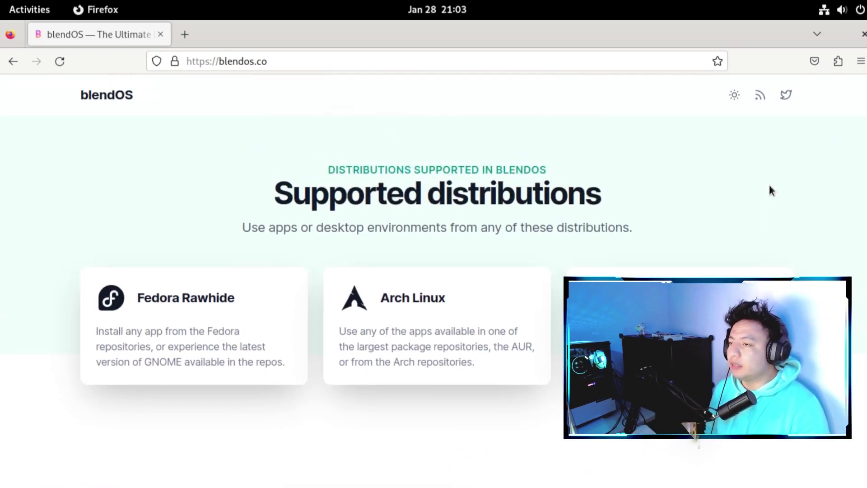
scroll(770, 188, down, 2)
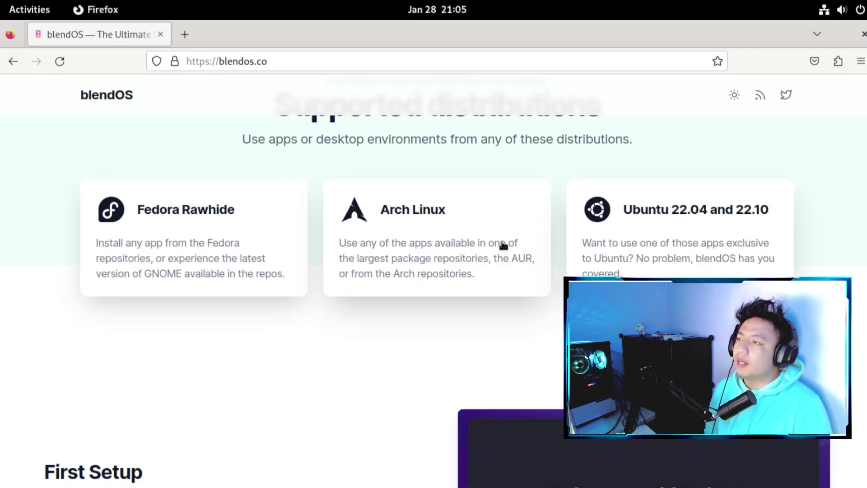
- Scroll down the blendos.co page to the blendOS Installer (Jade GUI) section
scroll(316, 225, down, 5)
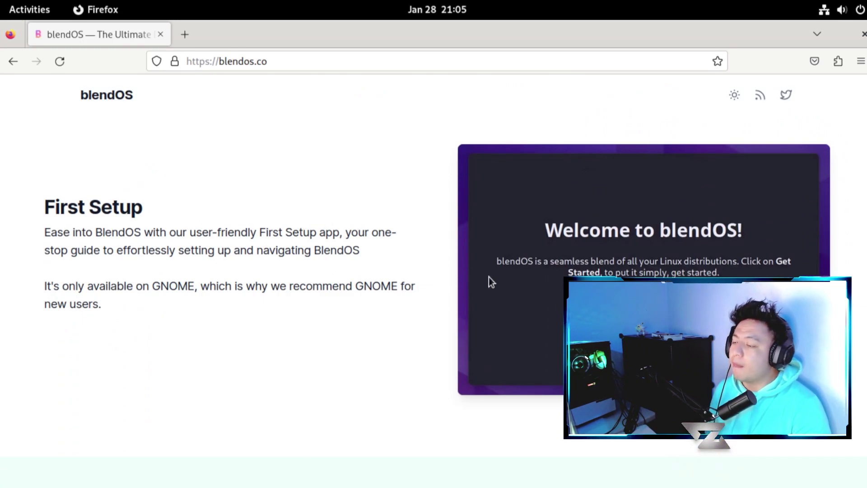
scroll(489, 277, down, 10)
scroll(497, 273, down, 8)
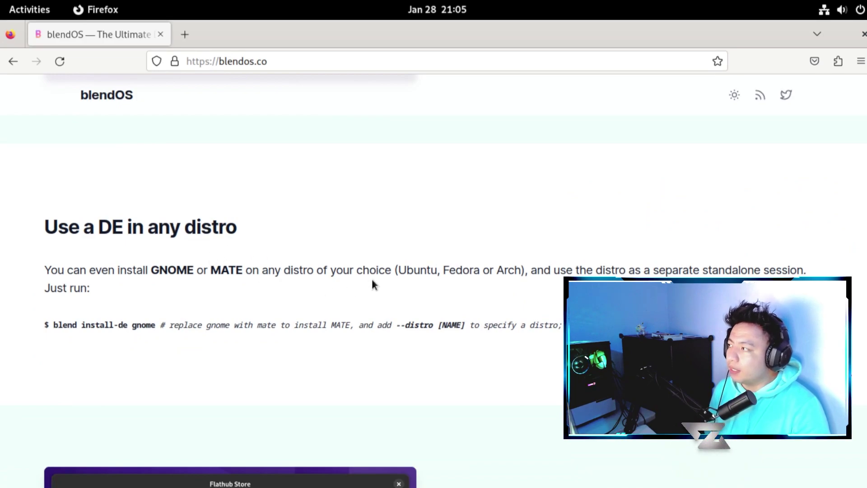
scroll(372, 282, down, 10)
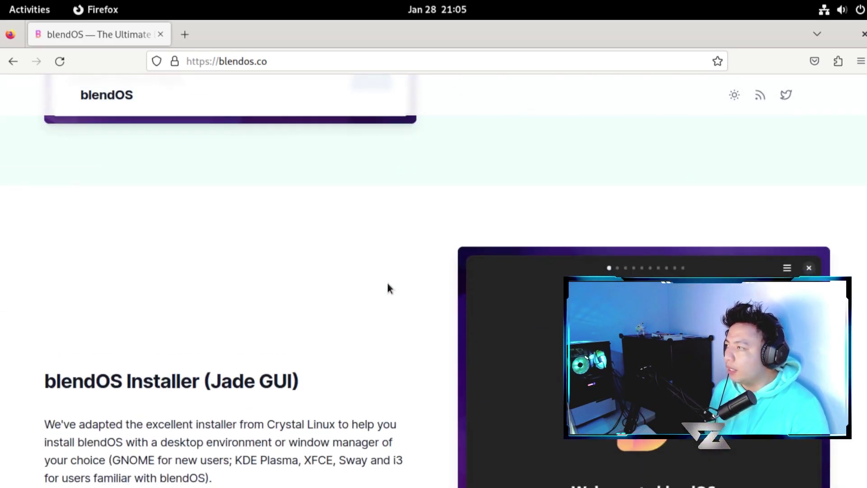
scroll(386, 289, down, 2)
scroll(387, 288, up, 10)
scroll(434, 280, down, 5)
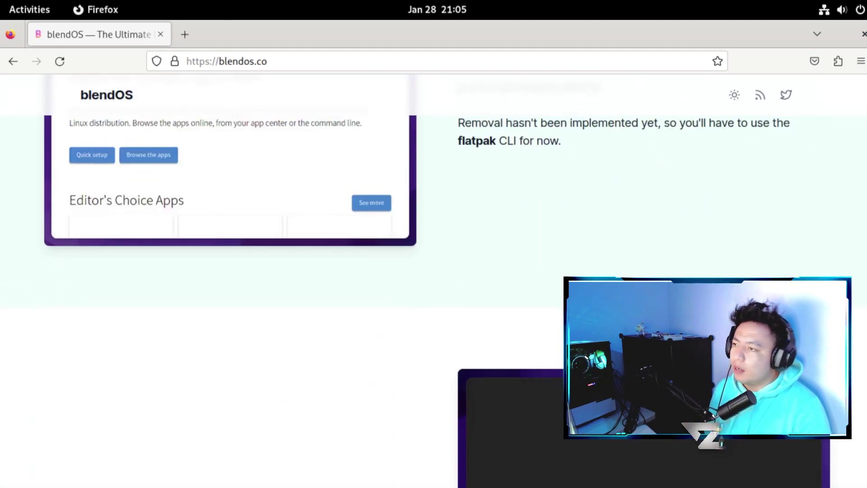
scroll(171, 257, down, 6)
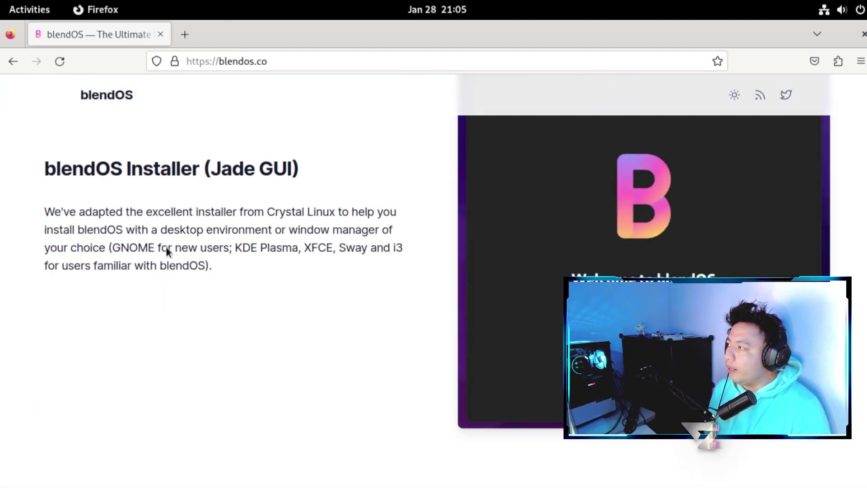
- Briefly highlight 'Jade GUI' in the heading, then select 'Crystal Linux' in the paragraph
drag(218, 168, 290, 169)
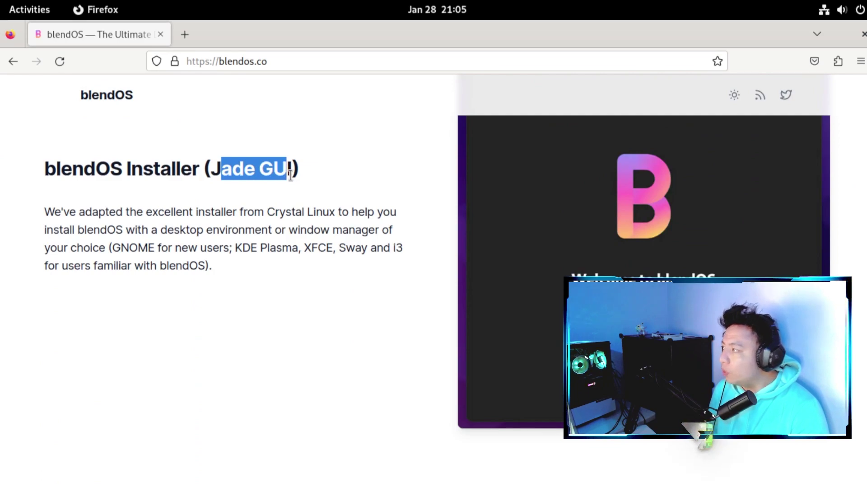
click(260, 202)
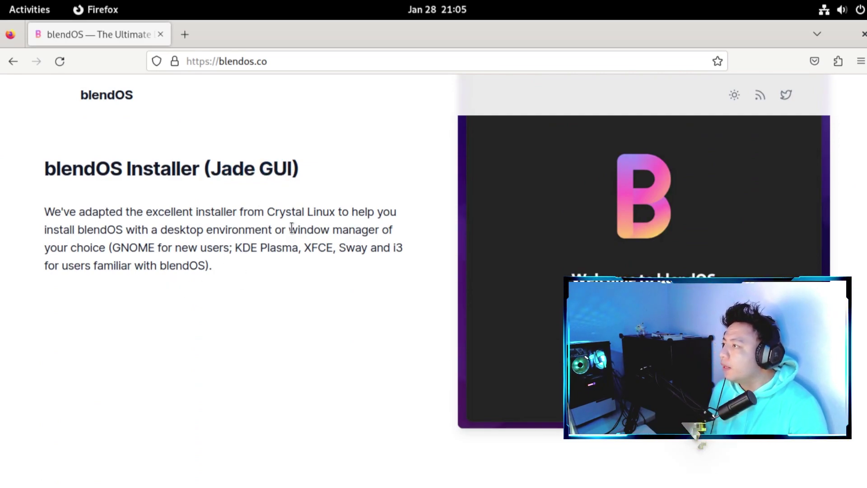
drag(267, 212, 338, 213)
right_click(328, 216)
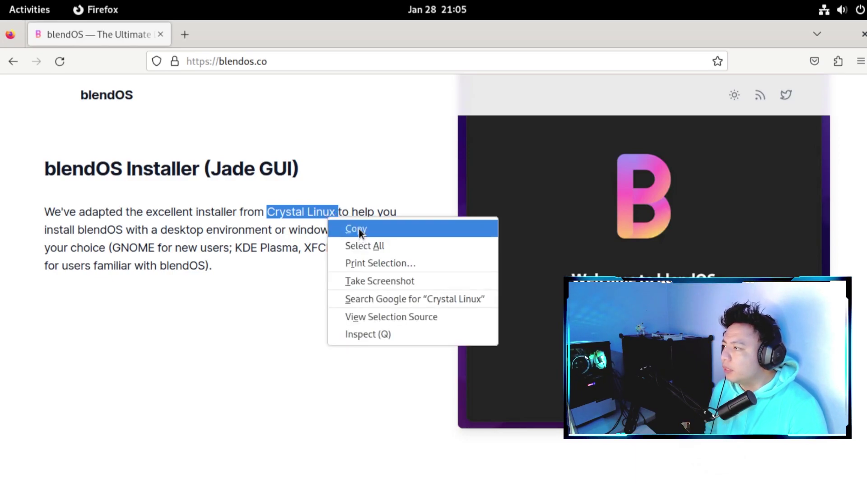
click(392, 300)
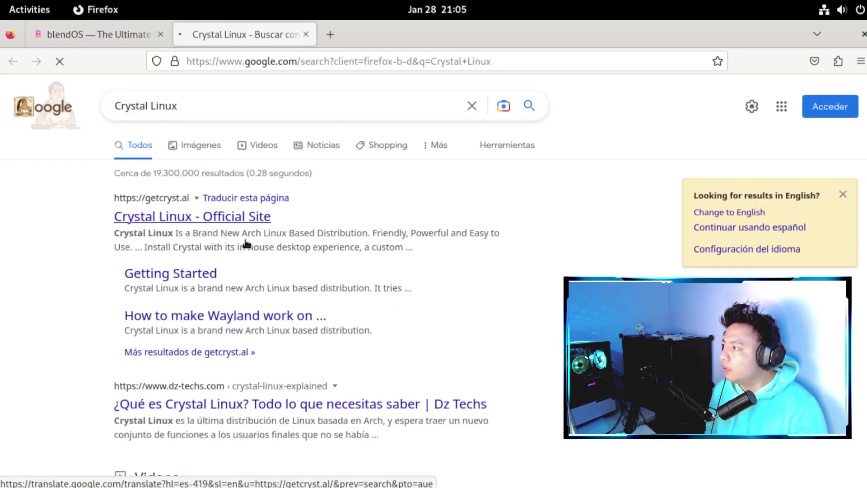
click(329, 218)
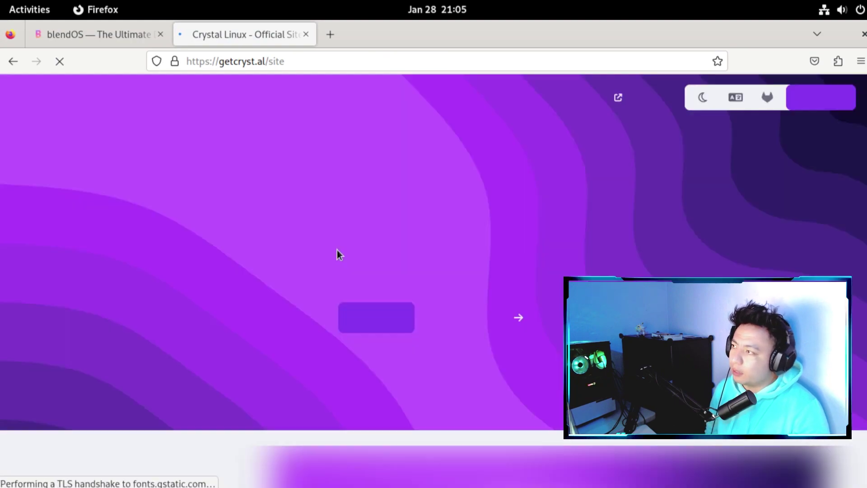
scroll(311, 268, down, 10)
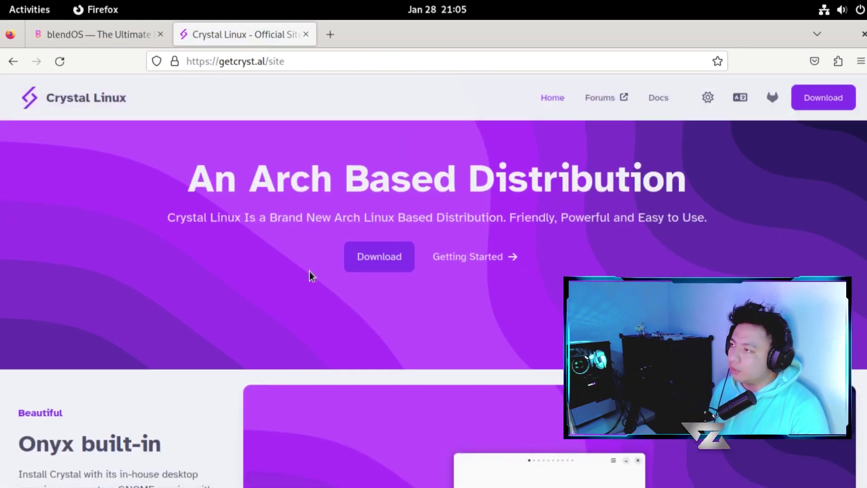
scroll(316, 268, down, 2)
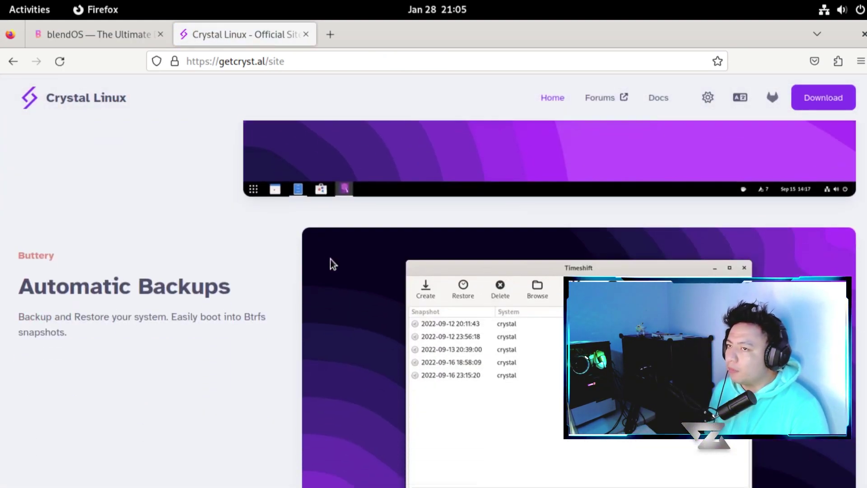
scroll(770, 478, up, 5)
scroll(770, 478, up, 2)
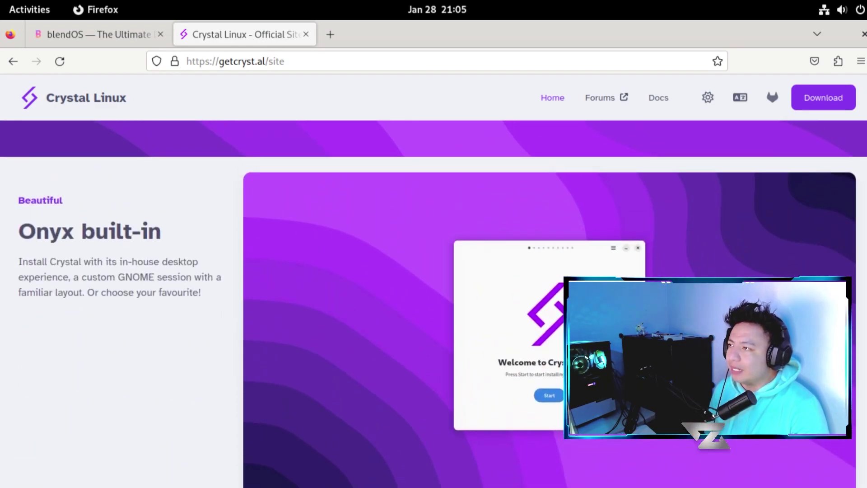
scroll(691, 429, down, 3)
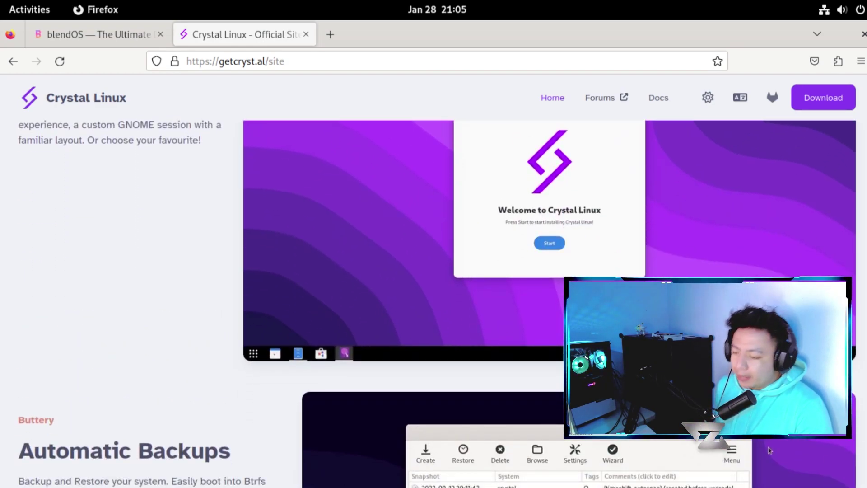
scroll(686, 425, down, 15)
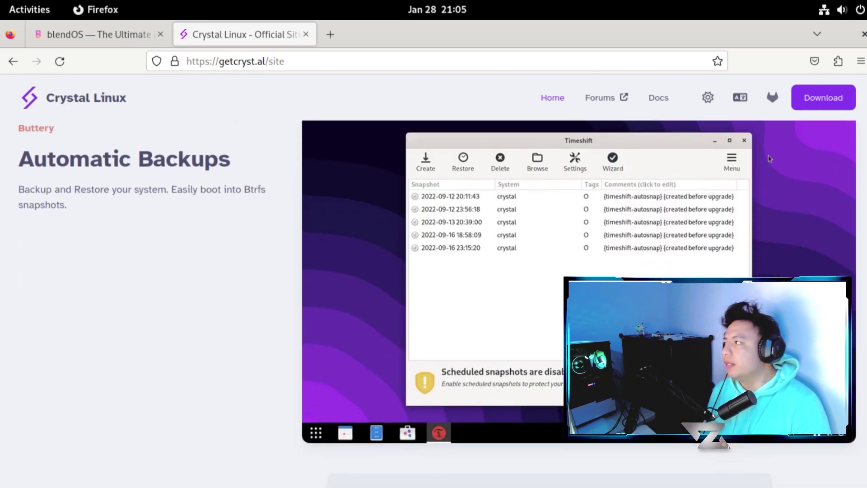
scroll(691, 429, down, 6)
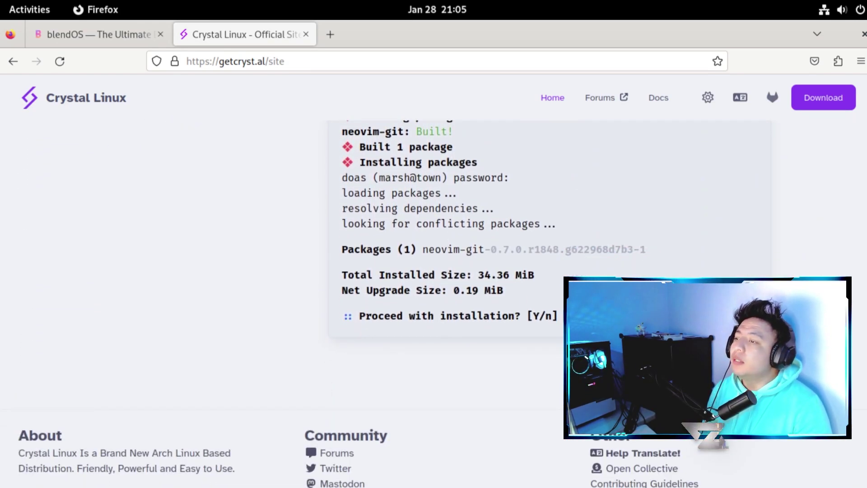
scroll(692, 429, up, 4)
scroll(435, 300, up, 3)
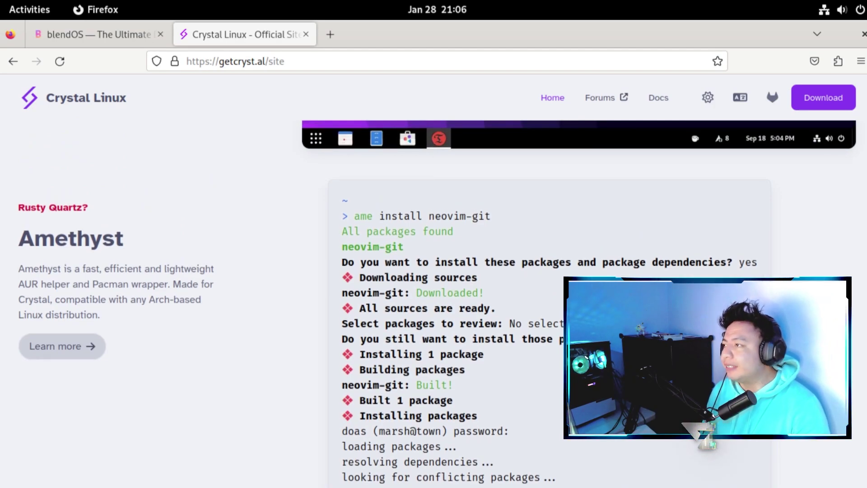
scroll(435, 300, down, 5)
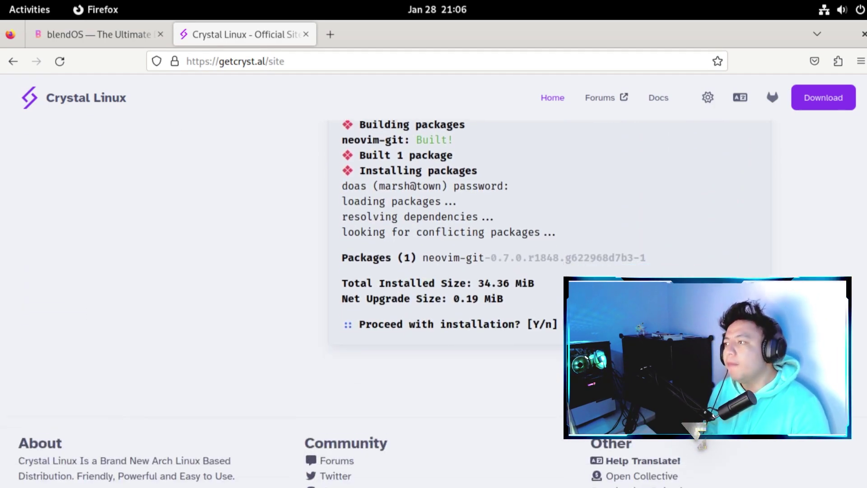
scroll(696, 429, up, 1)
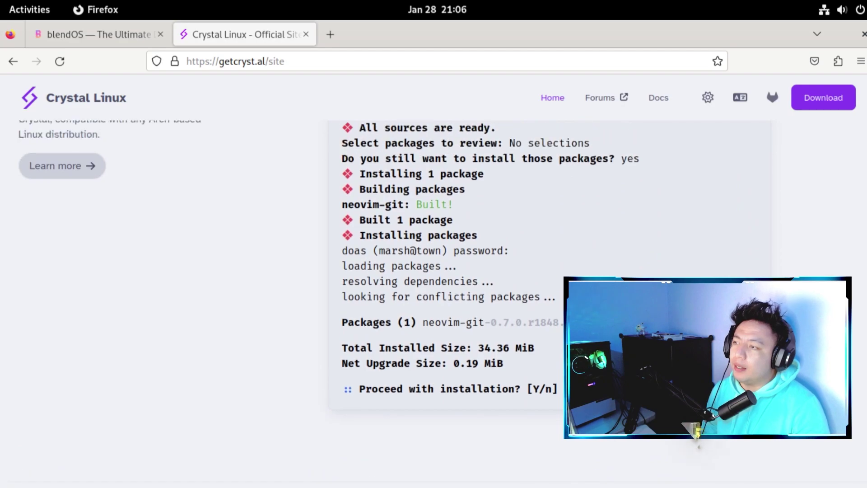
scroll(435, 272, down, 3)
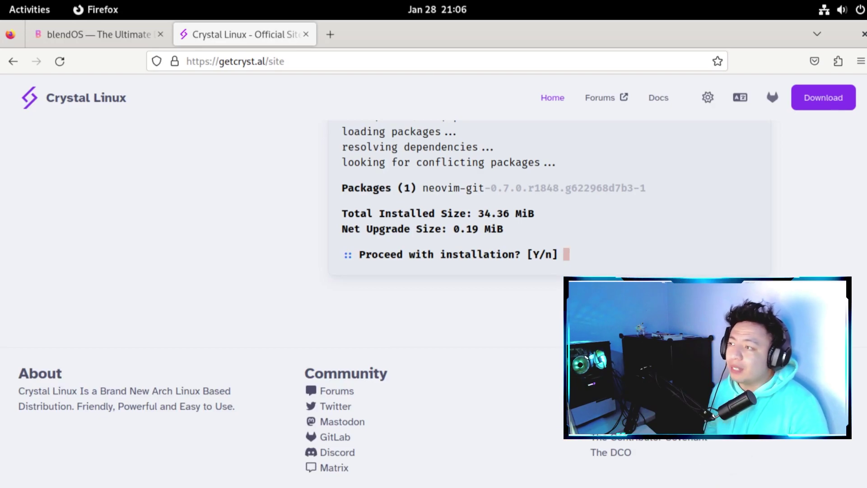
scroll(770, 156, up, 10)
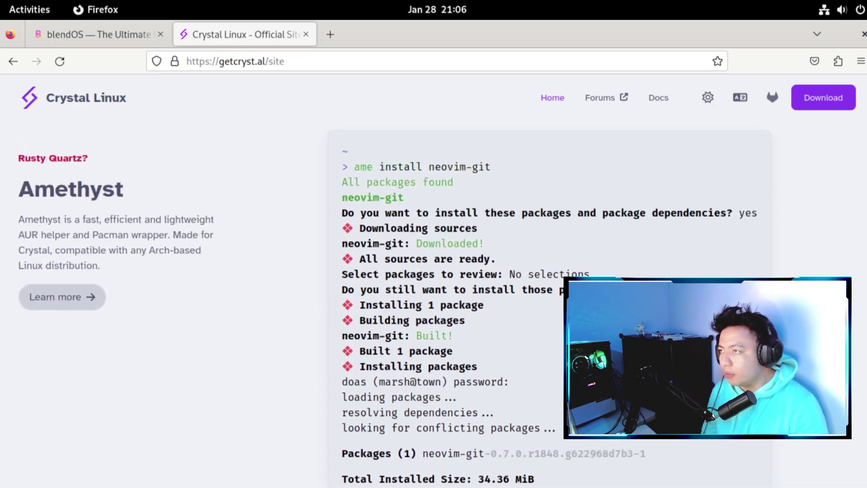
scroll(770, 155, up, 7)
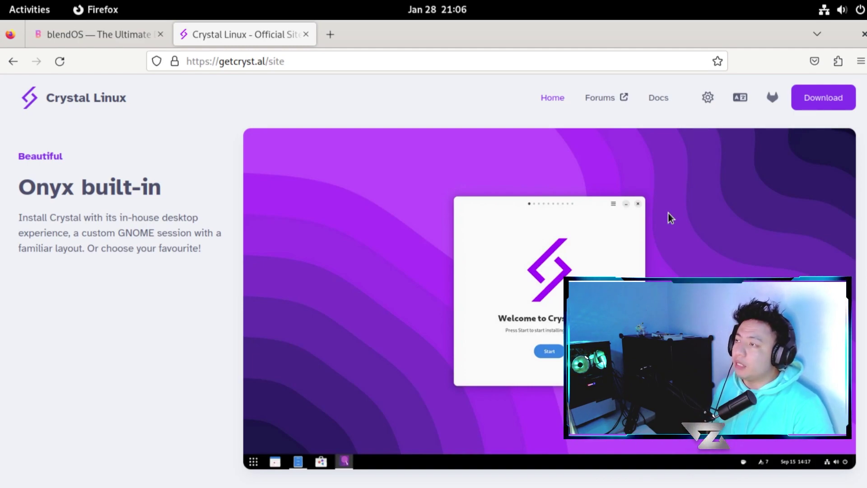
key(ctrl+t)
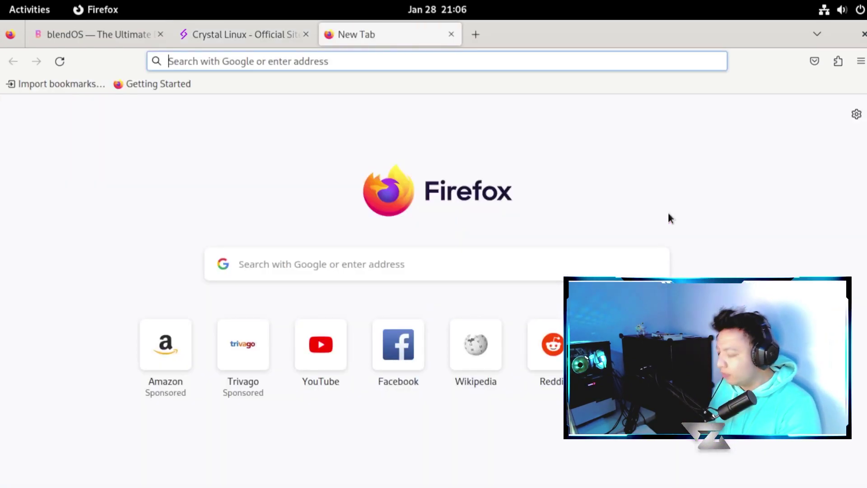
text(pyinstaller)
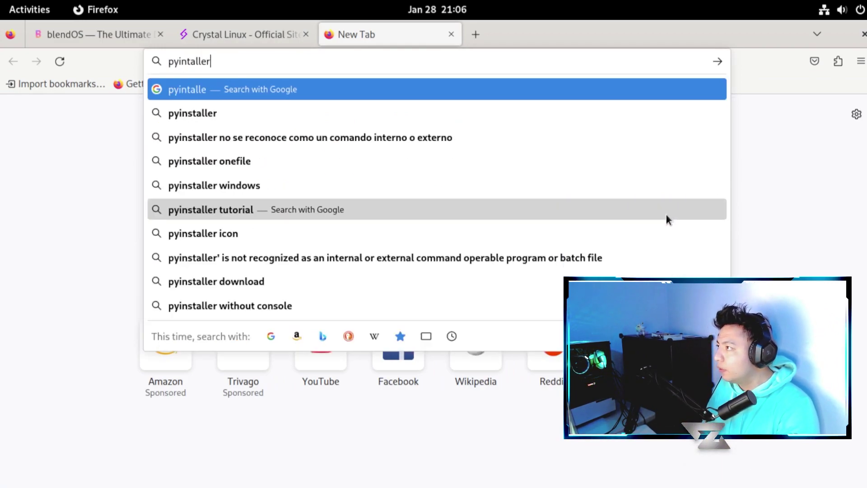
key(Down)
text(github)
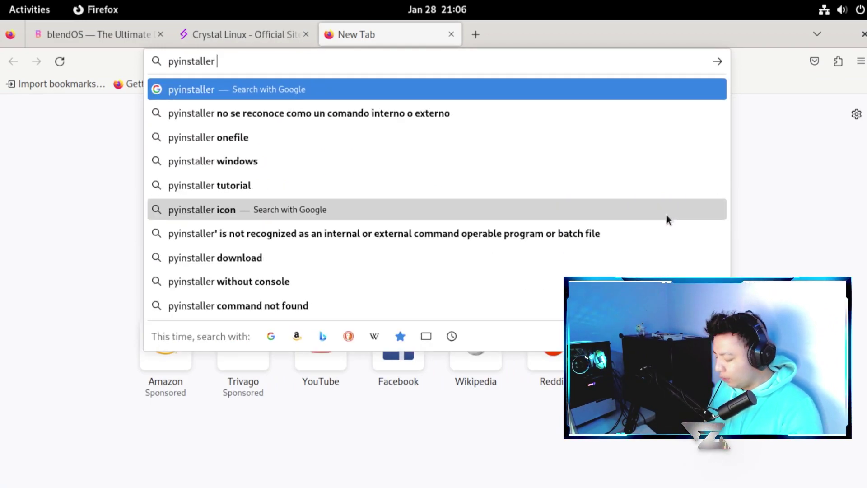
key(Return)
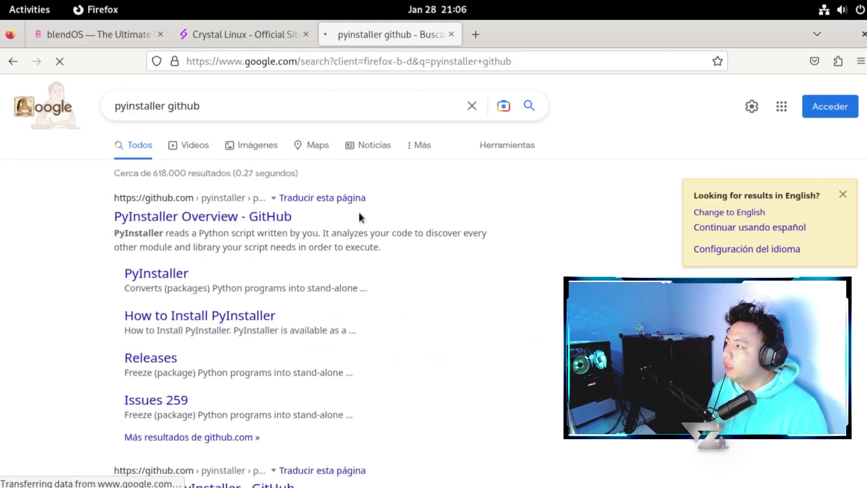
click(358, 223)
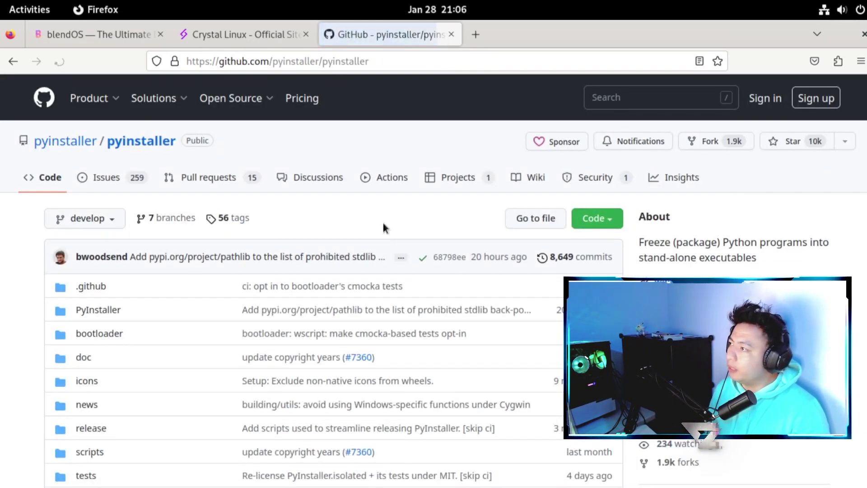
scroll(411, 246, down, 15)
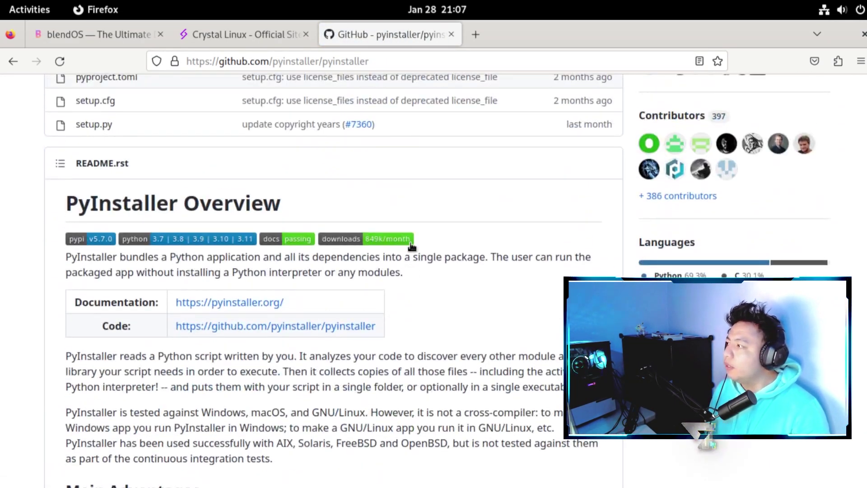
scroll(428, 278, down, 12)
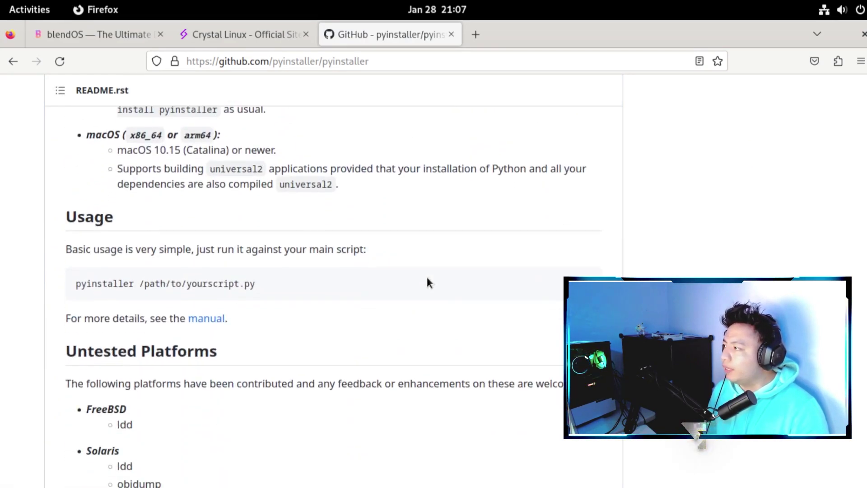
scroll(428, 279, up, 2)
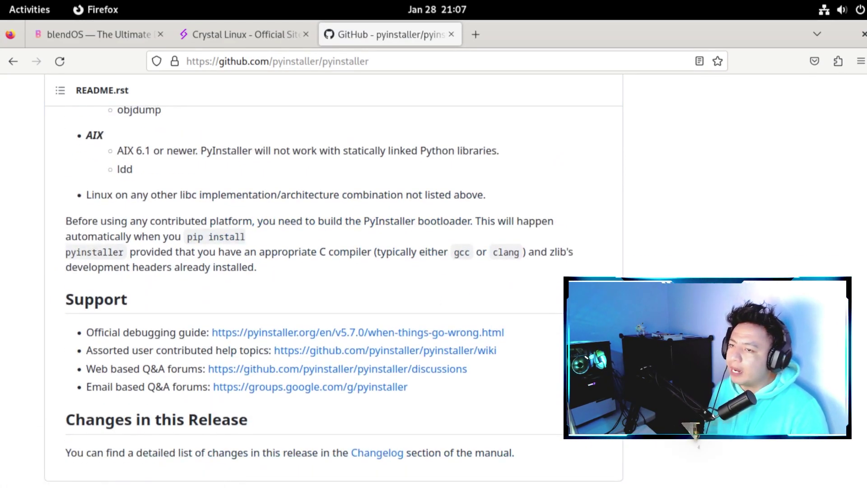
scroll(428, 279, down, 2)
scroll(428, 279, up, 7)
scroll(334, 280, up, 15)
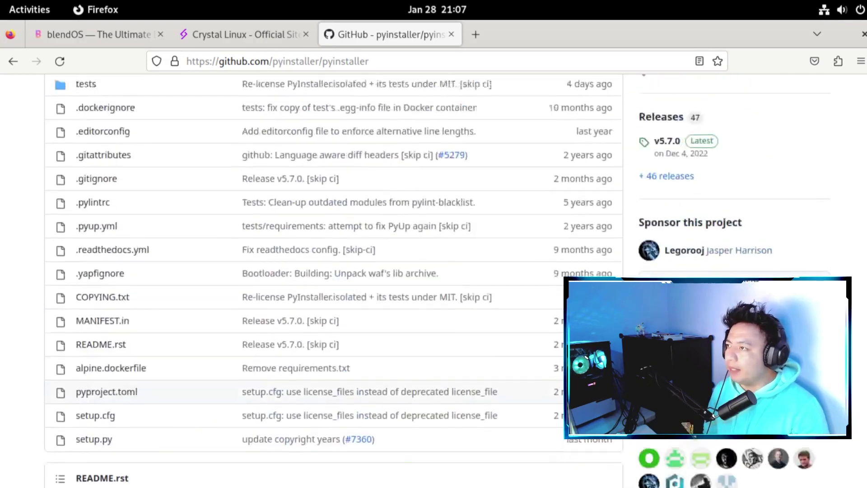
scroll(334, 280, down, 10)
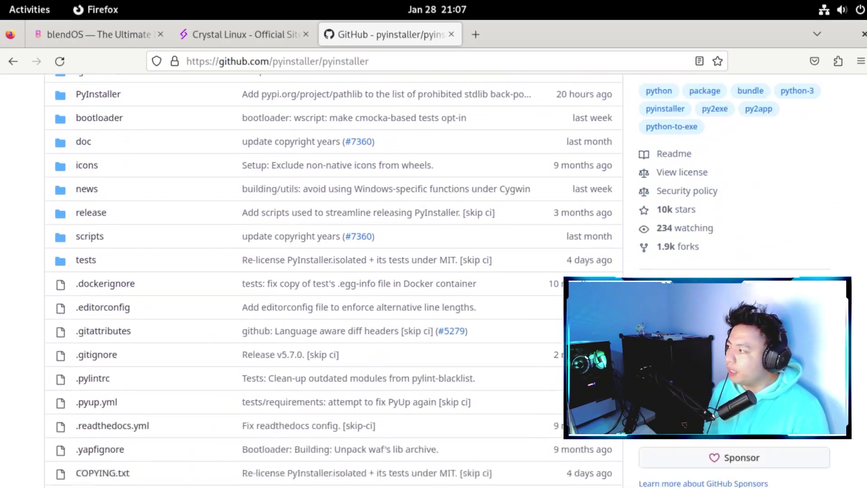
scroll(838, 251, up, 1)
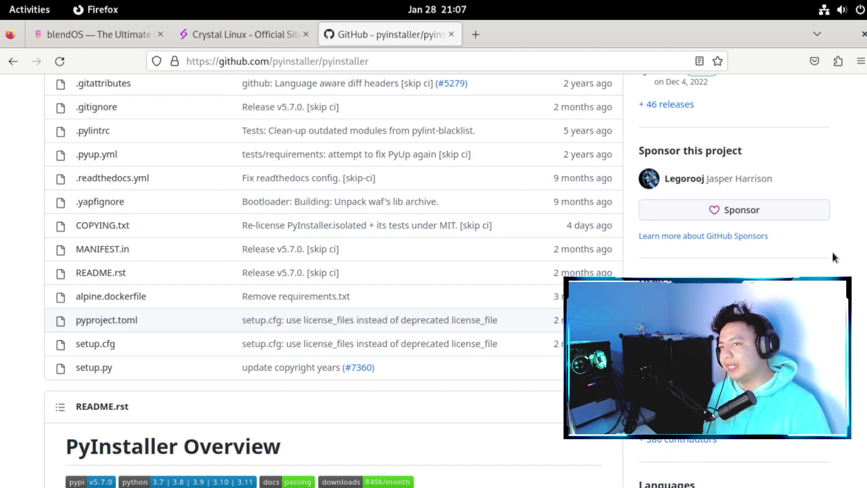
scroll(577, 79, up, 10)
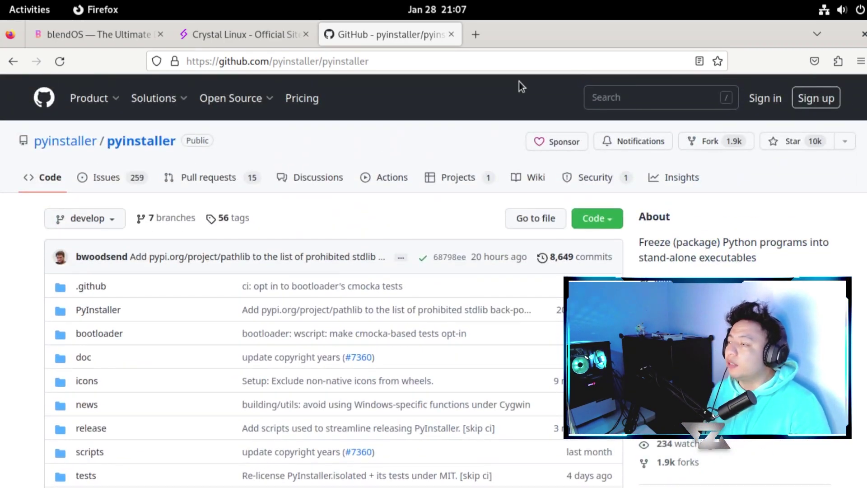
click(451, 34)
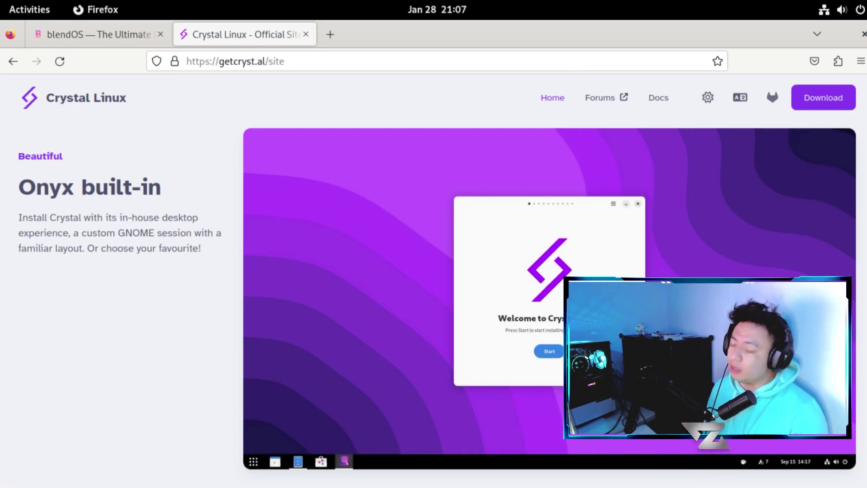
- In a new tab, find the installer author's GitHub profile and browse its repositories
key(ctrl+t)
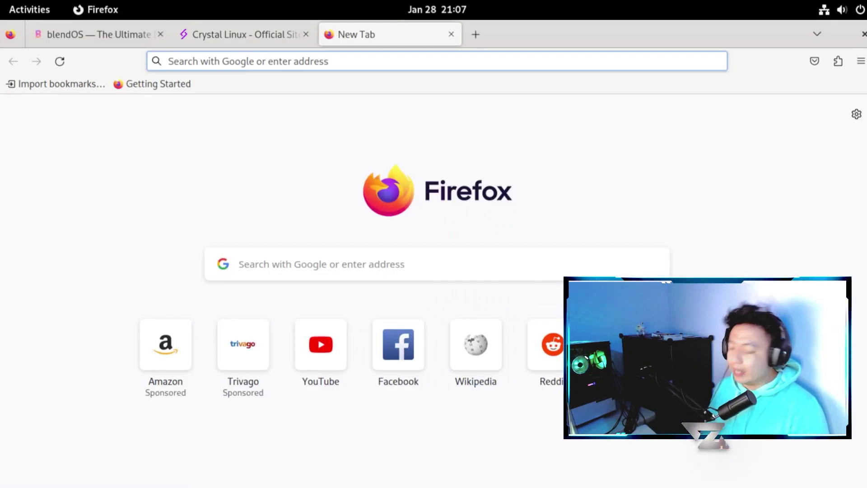
text(github zatiel)
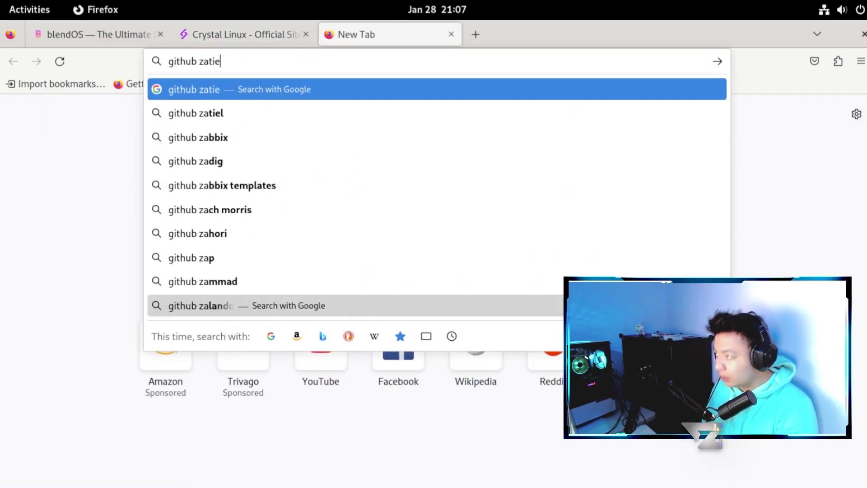
key(Return)
click(270, 216)
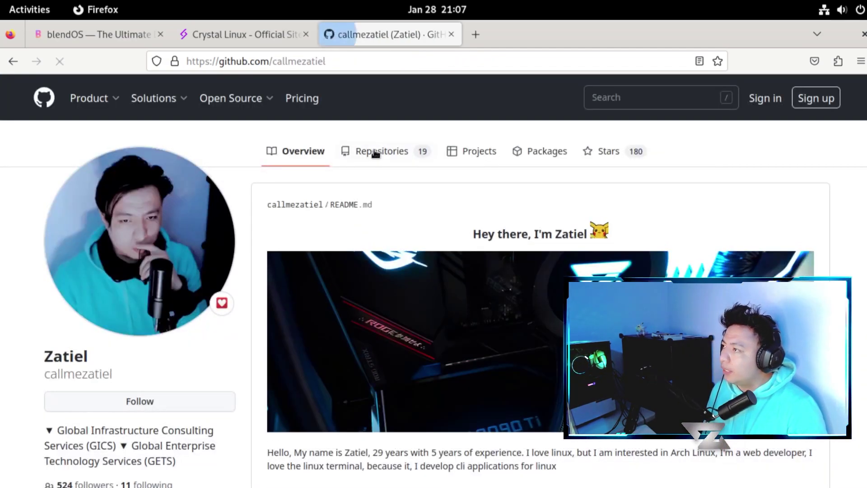
click(375, 155)
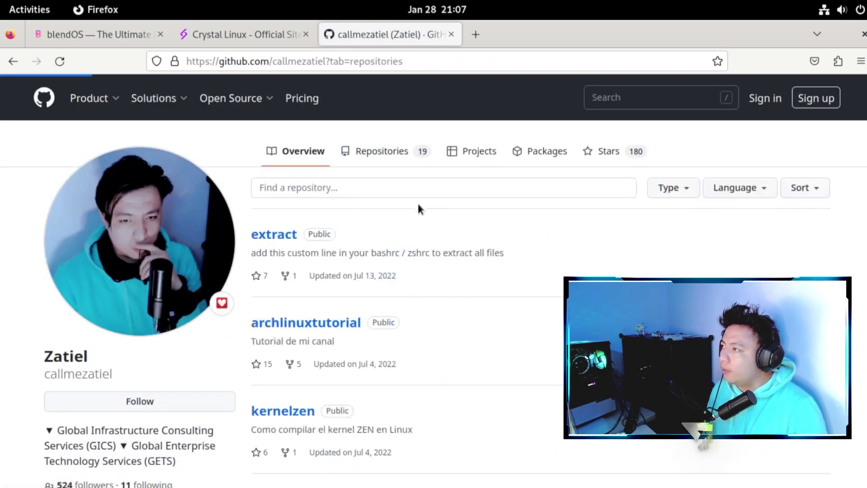
scroll(431, 297, down, 10)
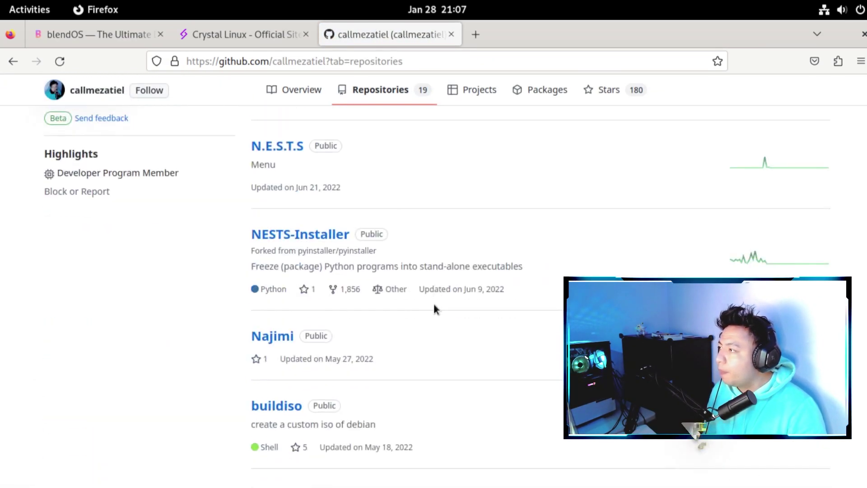
scroll(464, 307, up, 1)
scroll(465, 307, down, 10)
scroll(465, 308, down, 10)
scroll(465, 307, up, 4)
scroll(467, 318, down, 4)
- Open the Siren-Linux-Installer repository, skim it, then close its tab
click(355, 196)
scroll(452, 216, down, 15)
scroll(454, 226, up, 1)
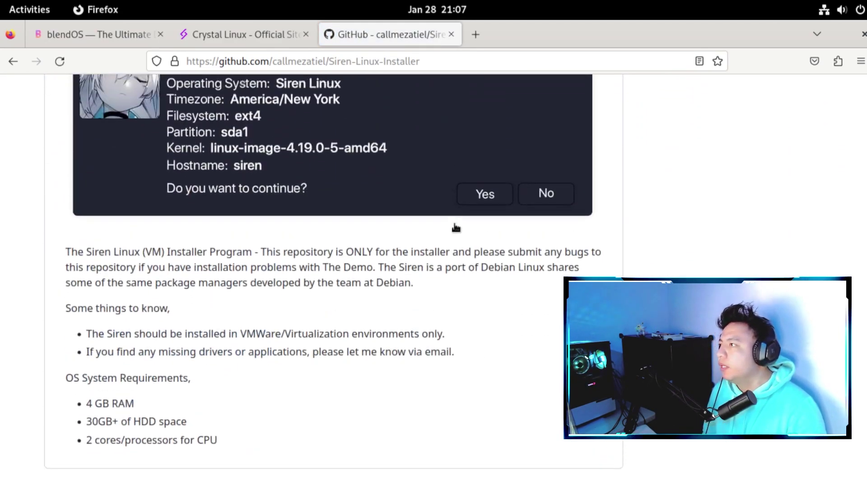
scroll(459, 234, down, 2)
scroll(459, 236, up, 4)
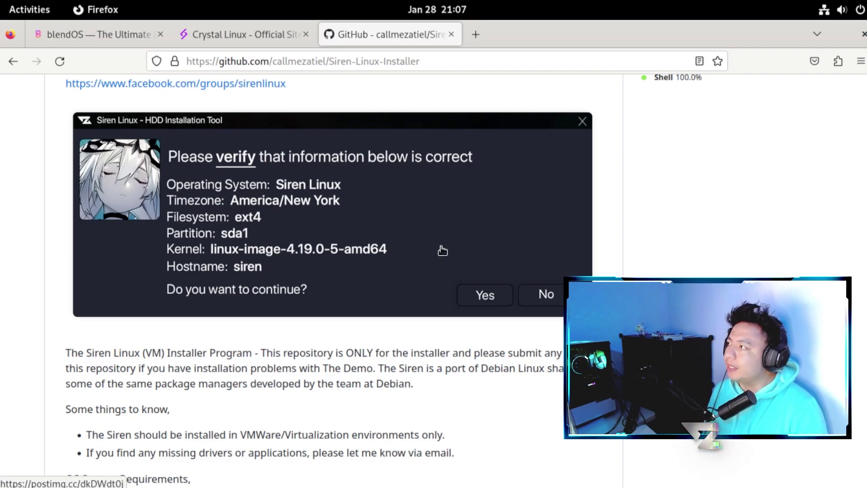
click(451, 35)
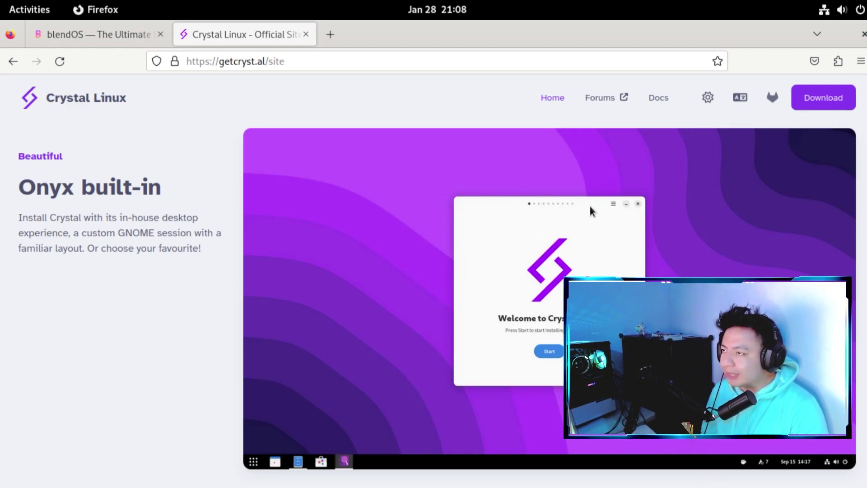
- Close the Crystal Linux tab and scroll back up the blendos.co homepage
click(306, 34)
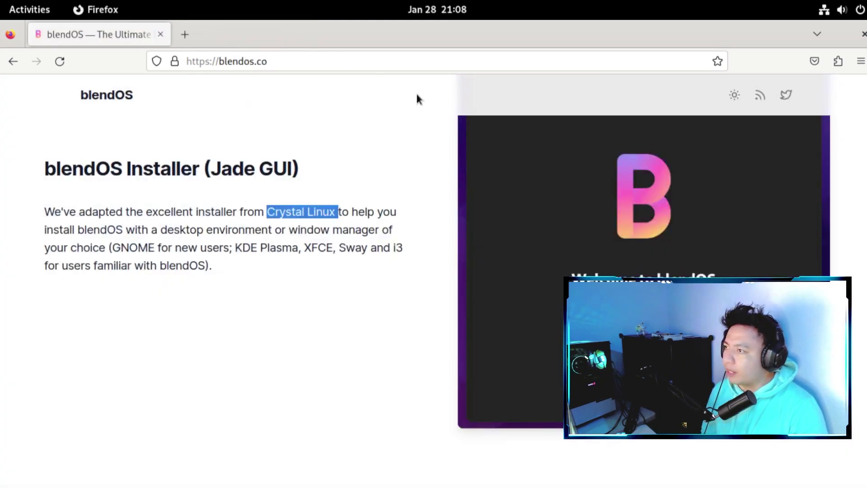
scroll(433, 280, down, 3)
scroll(433, 280, up, 3)
scroll(434, 280, down, 5)
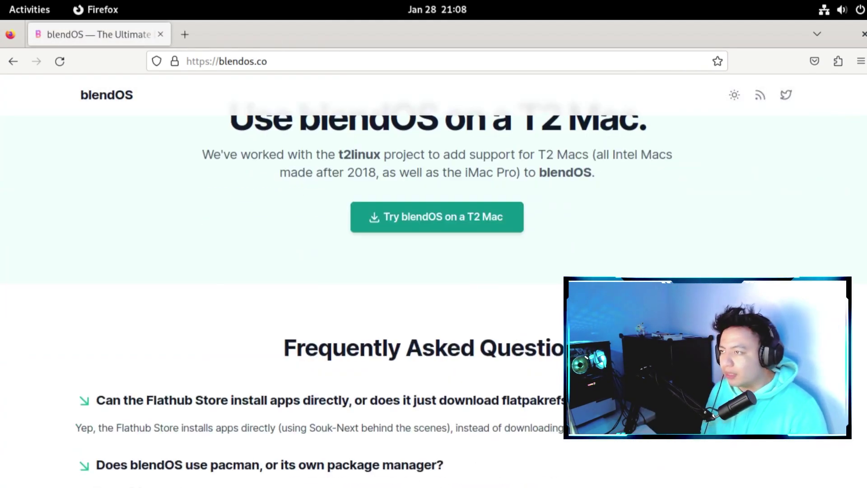
scroll(434, 280, up, 2)
scroll(434, 280, down, 10)
scroll(433, 280, up, 3)
scroll(792, 440, up, 2)
scroll(725, 445, up, 10)
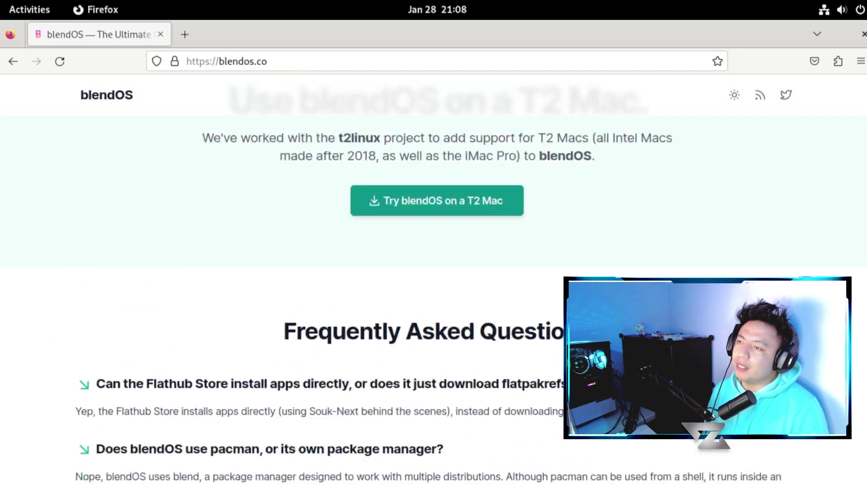
scroll(725, 445, up, 15)
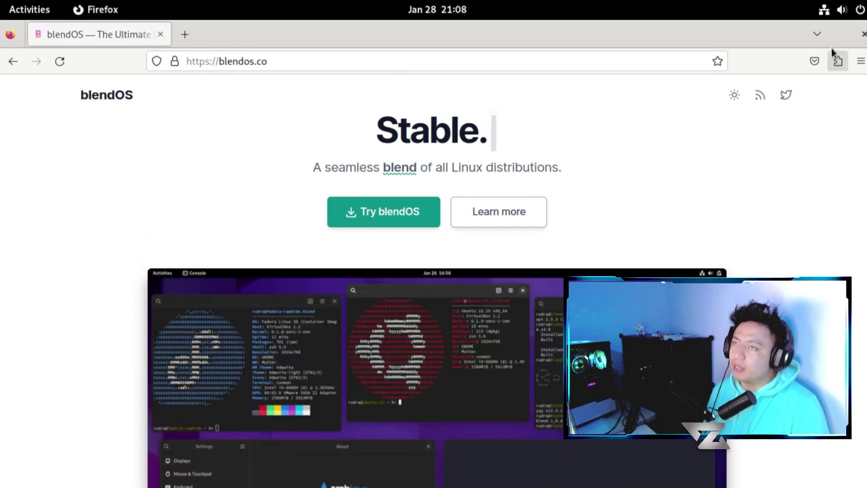
- Restore Firefox to a smaller window over the installer
click(819, 35)
click(763, 29)
drag(764, 29, 707, 393)
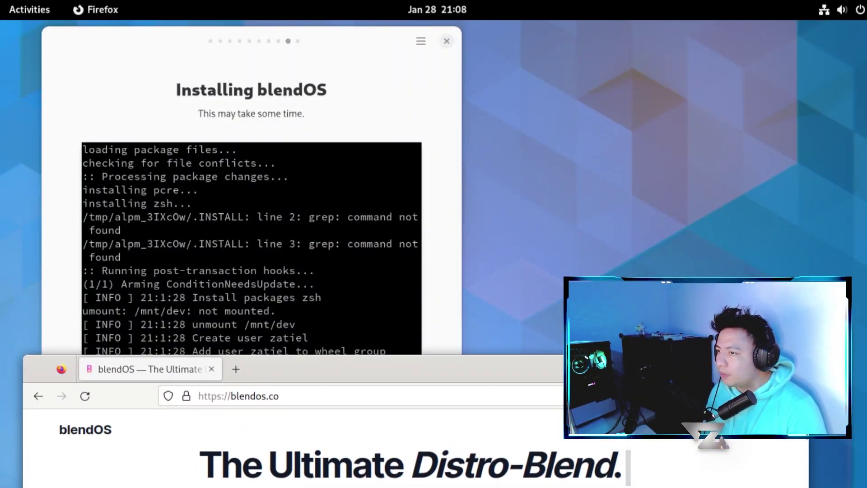
double_click(708, 365)
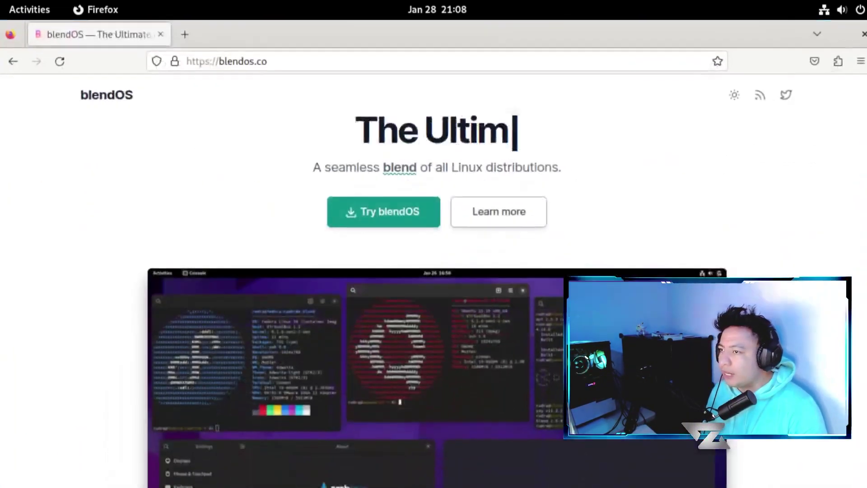
right_click(731, 33)
double_click(710, 40)
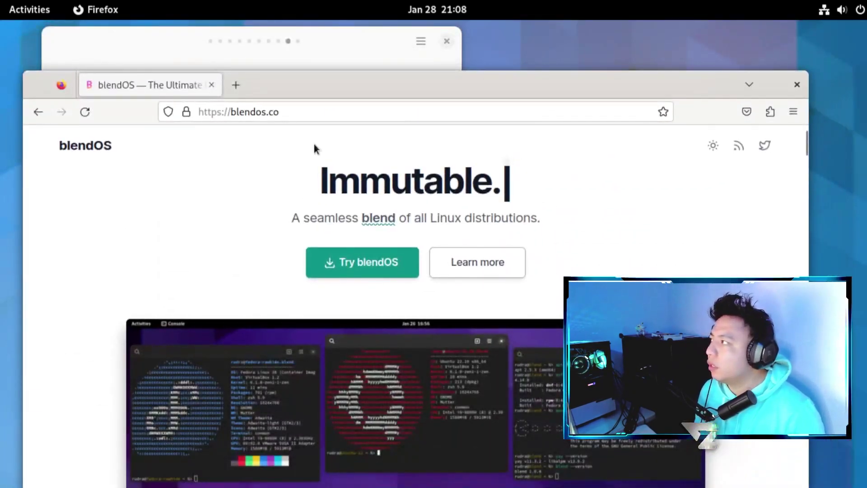
- Close Firefox, move past the completed installation log, and confirm Reboot and Restart
click(212, 85)
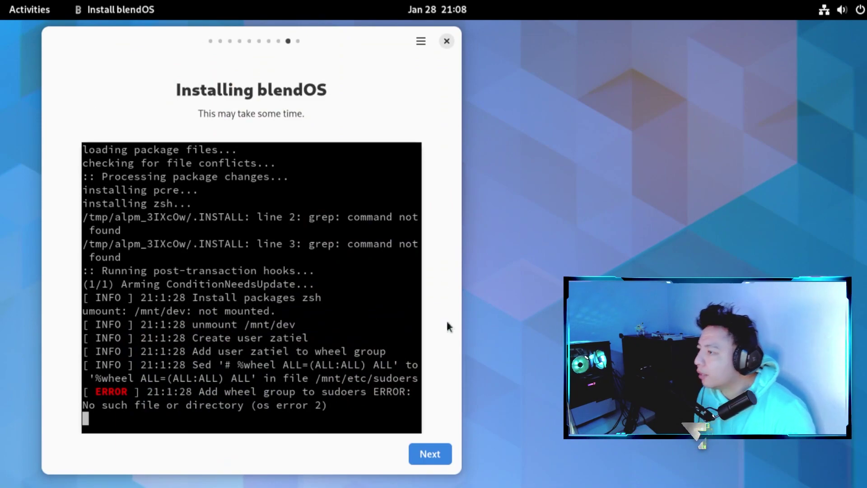
click(432, 455)
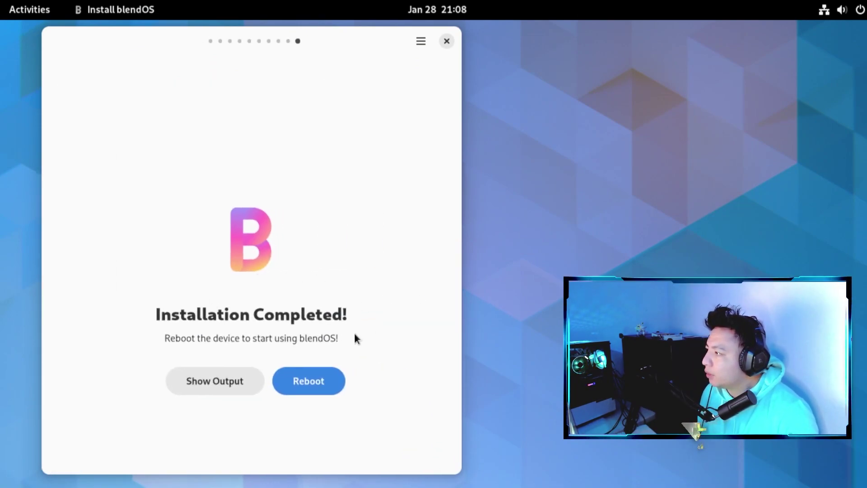
click(319, 378)
click(504, 274)
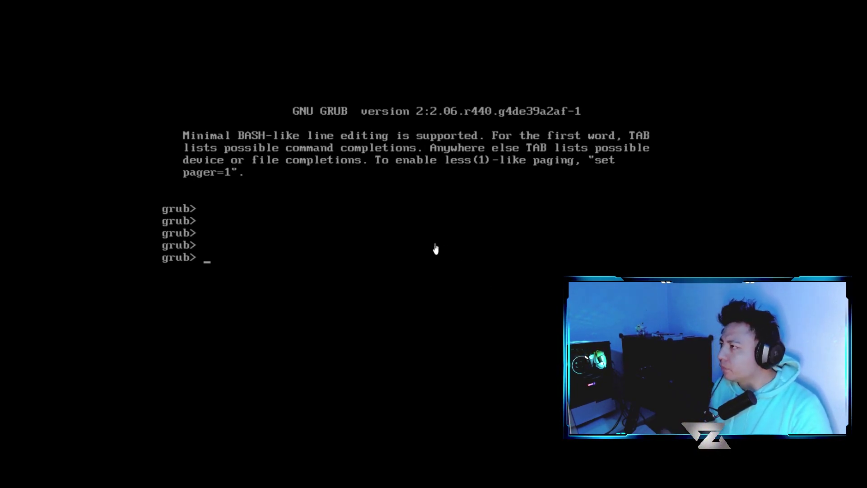
- Restart the guest from VMware's VM > Power menu
click(45, 0)
mouse_move(85, 0)
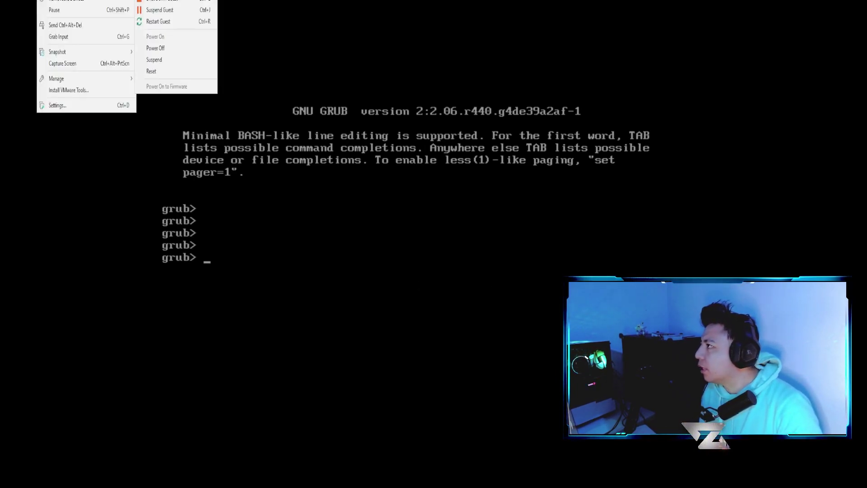
click(175, 23)
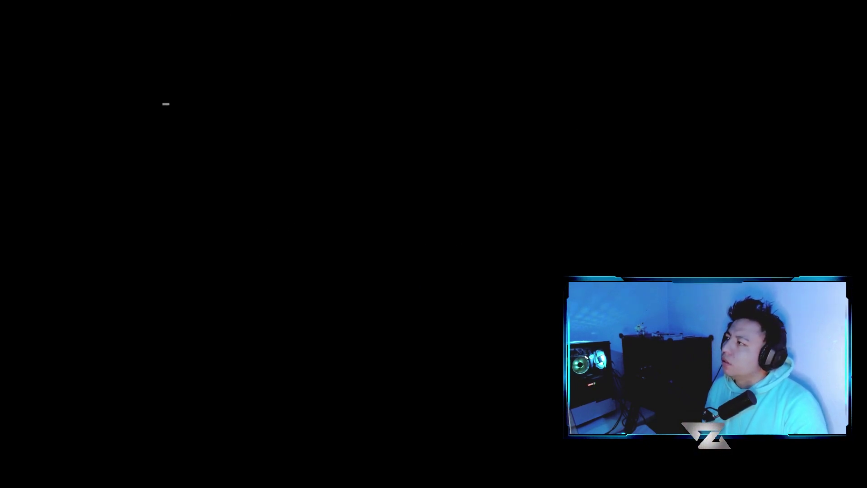
- Boot from the IDE CDROM drive into the blendOS installer entry and open the activities overview
key(Down)
key(Down)
key(Down)
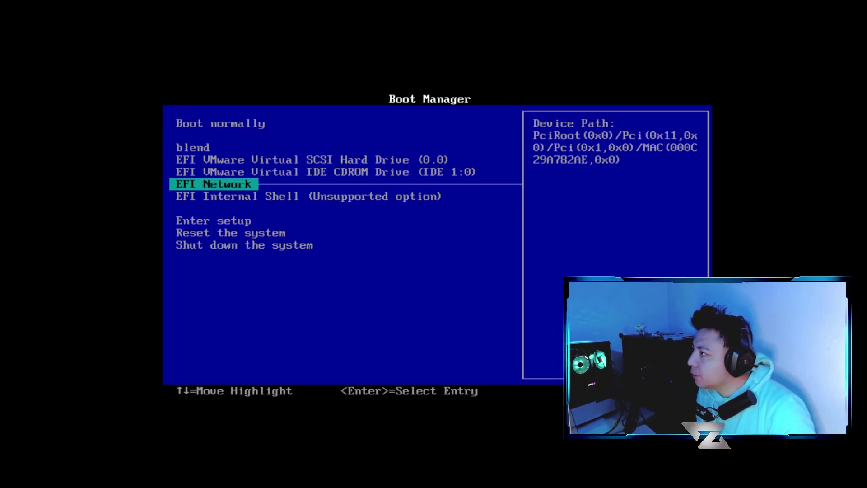
key(Up)
key(Up)
key(Down)
key(Return)
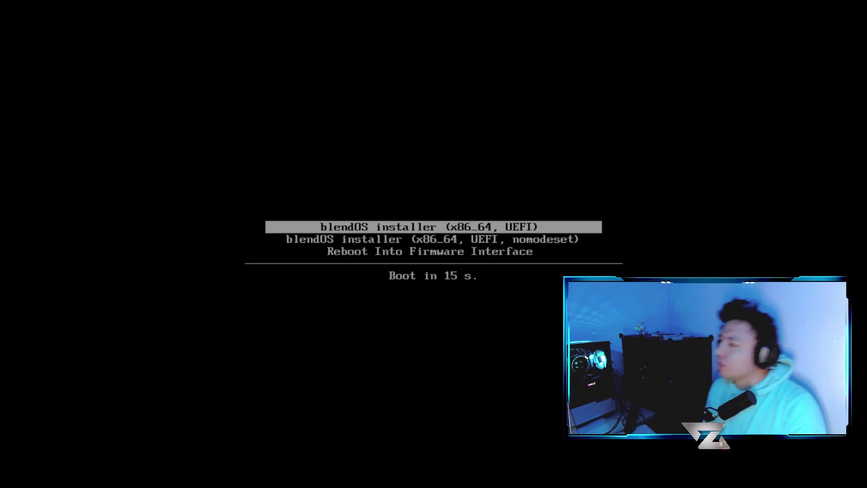
key(Return)
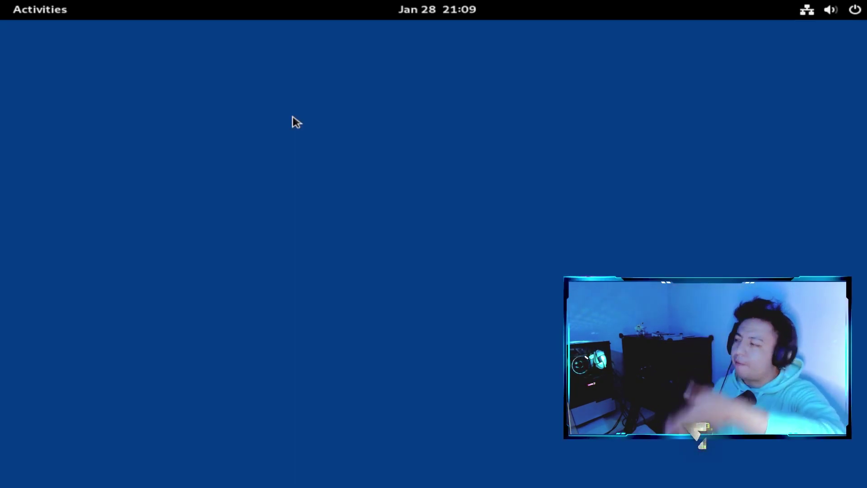
key(super)
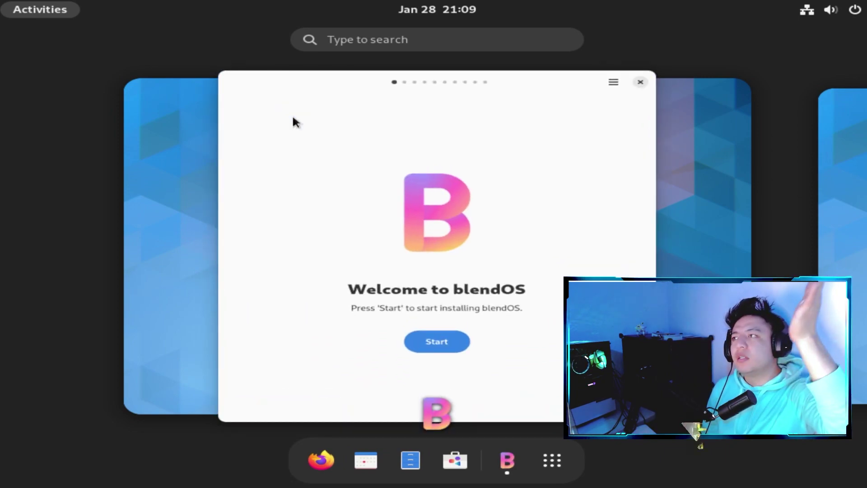
- Start the installer and accept the United States keyboard and Mexico_City timezone
click(403, 224)
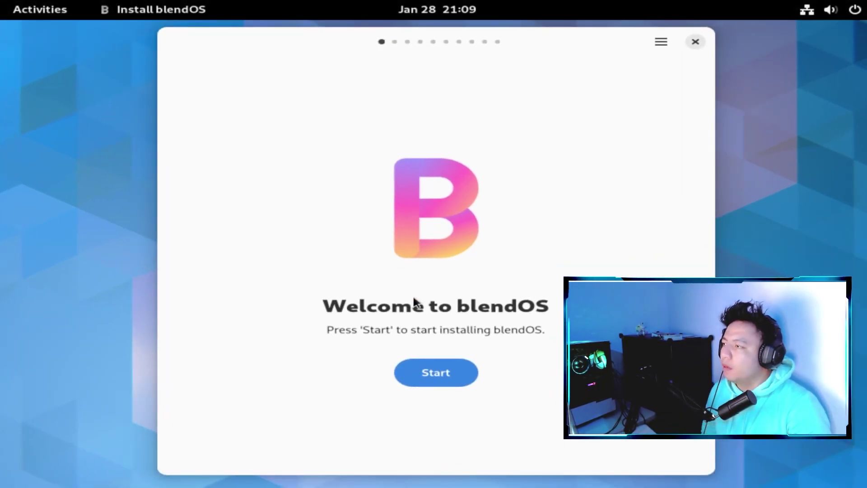
click(435, 374)
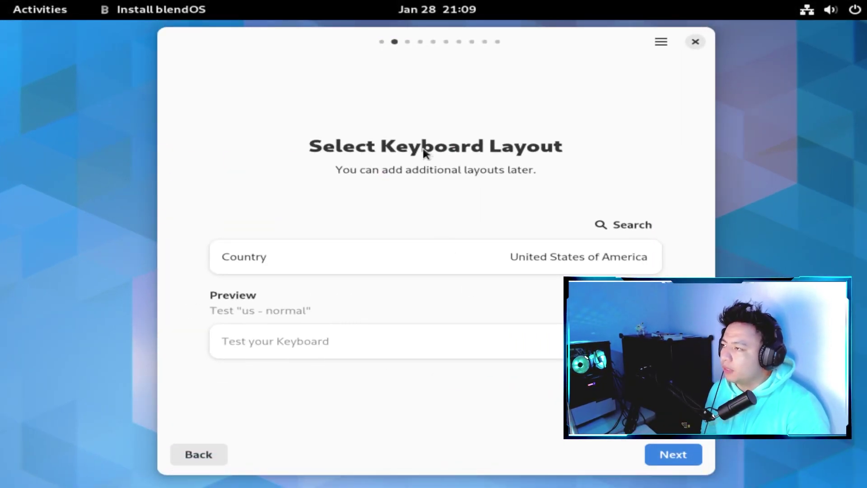
drag(325, 54, 159, 57)
click(506, 450)
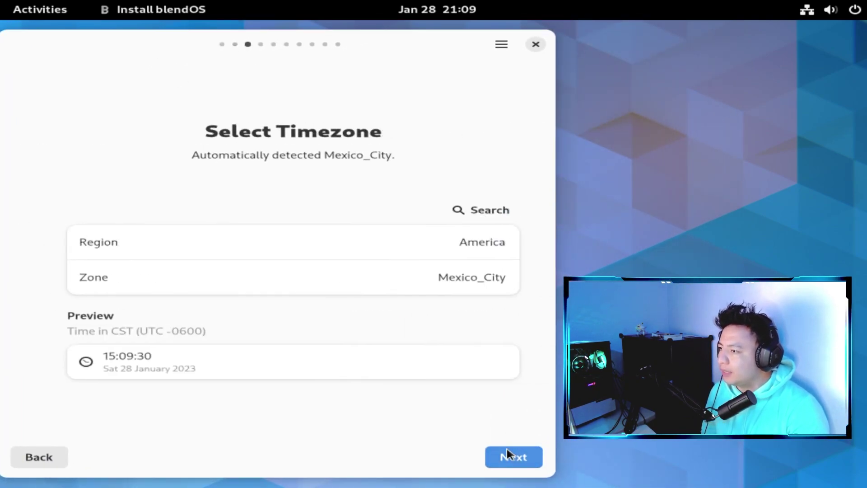
click(507, 457)
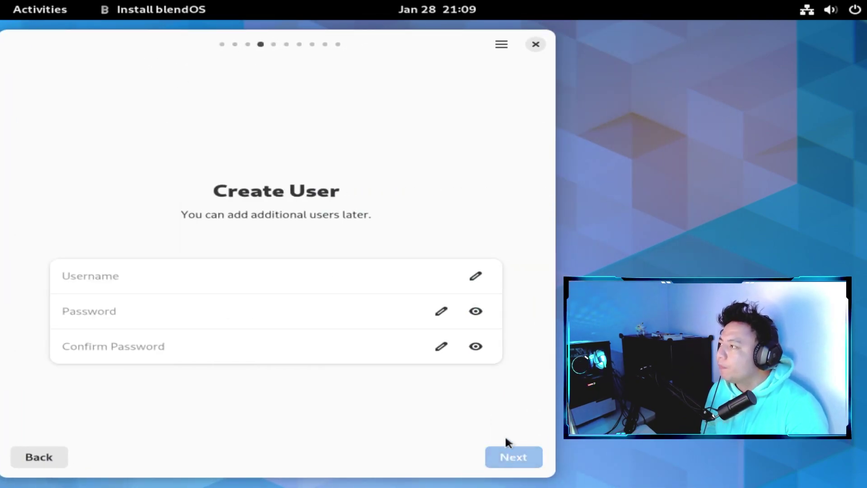
- Enter a username, the account password and its confirmation, then continue
click(141, 275)
text(zat)
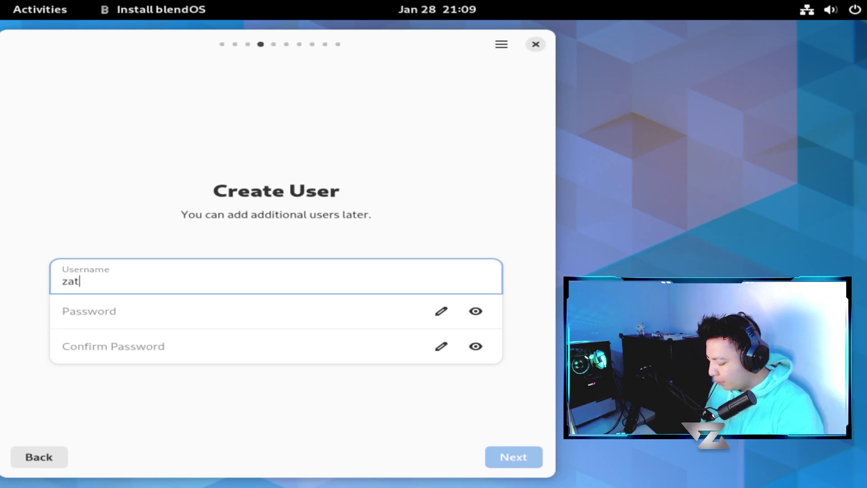
text(iel)
click(154, 302)
text(***)
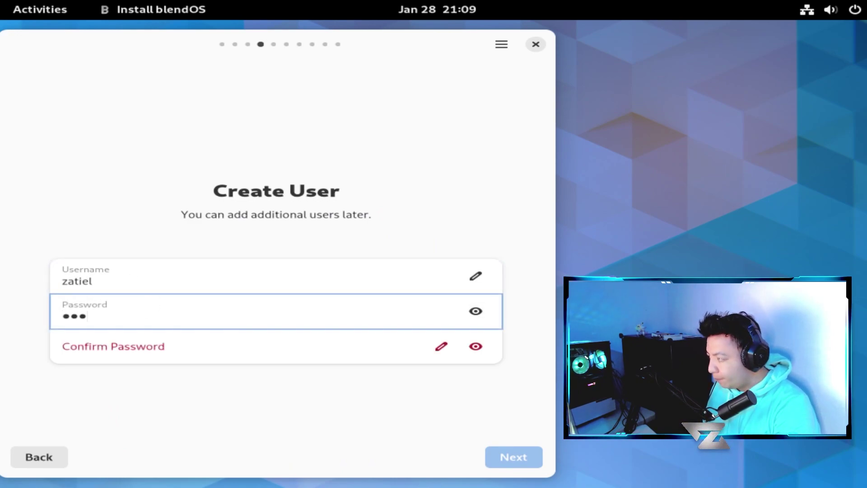
click(170, 358)
text(****)
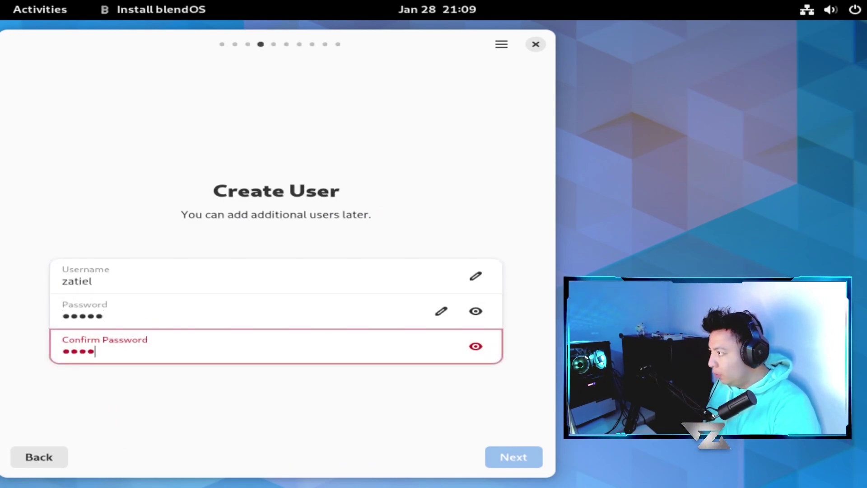
text(***)
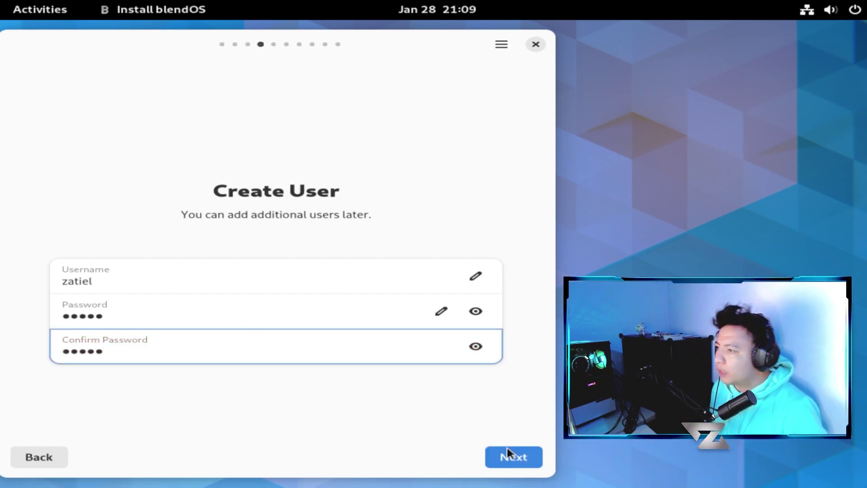
click(509, 455)
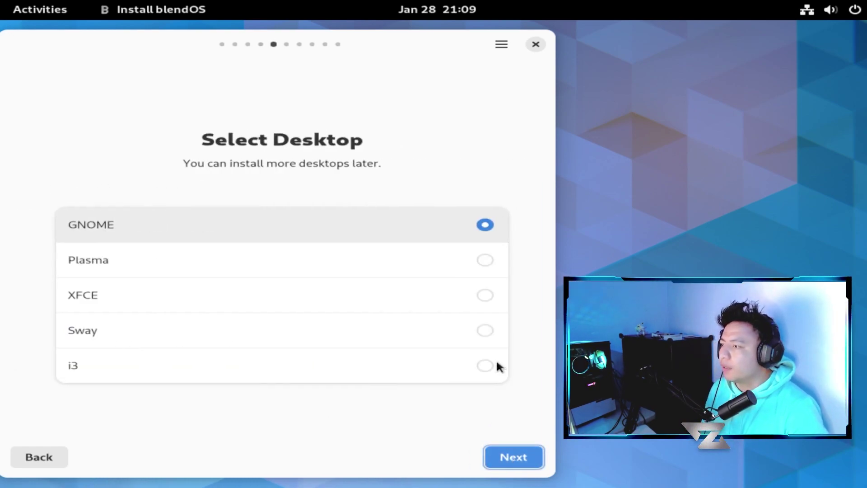
- Keep GNOME as the desktop and set the hostname to 'iblee'
click(514, 455)
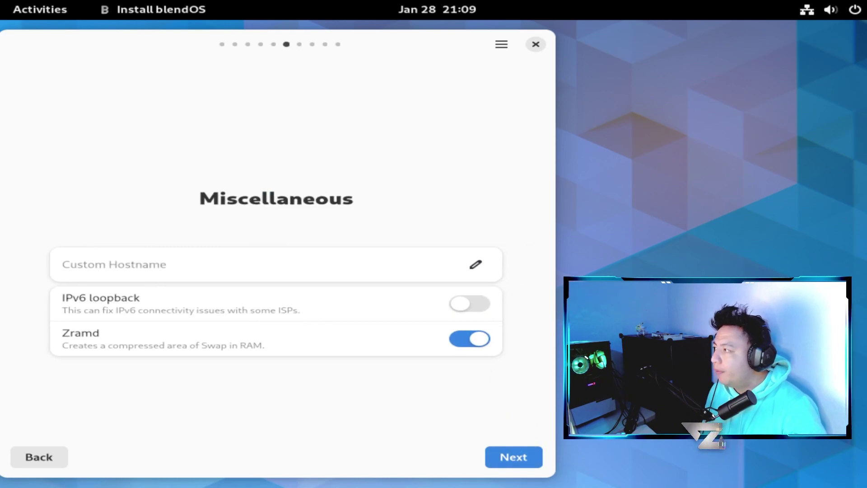
click(232, 270)
text(iblee)
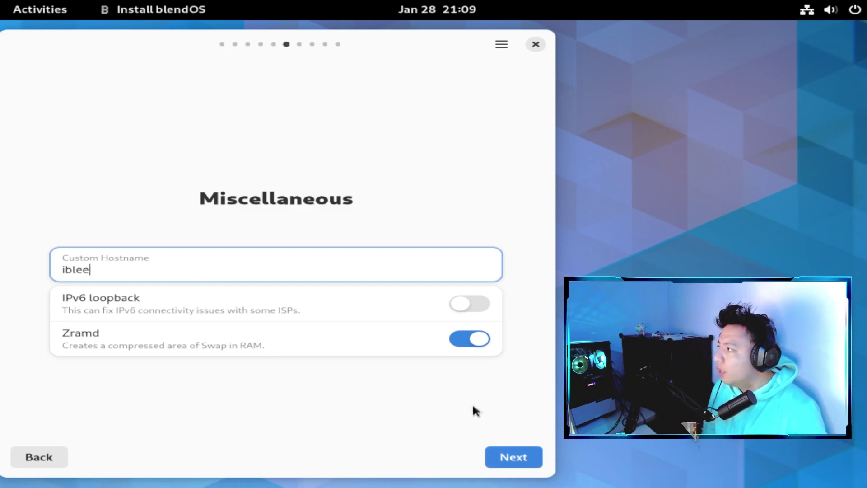
click(522, 463)
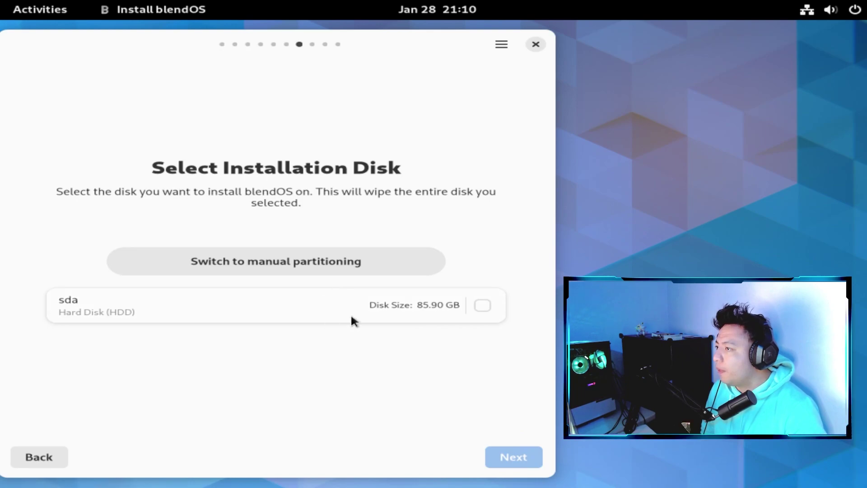
- Select the 85.90 GB sda disk and continue to the Summary page
click(483, 305)
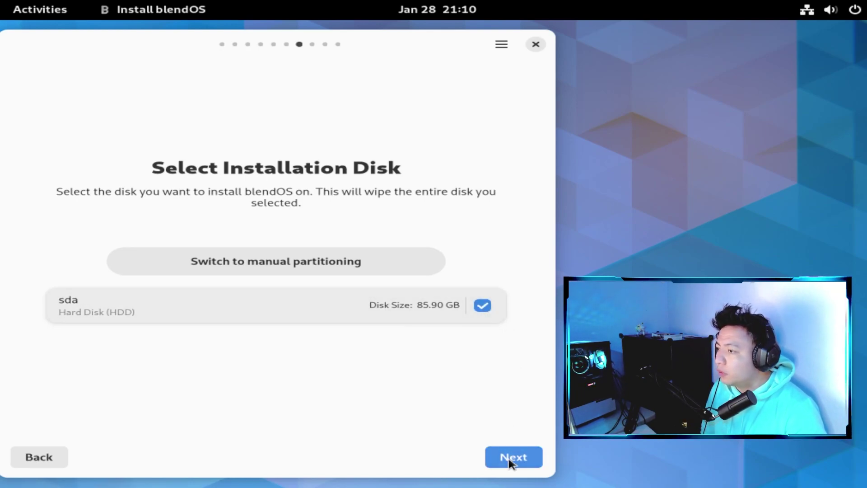
click(510, 459)
scroll(443, 334, down, 5)
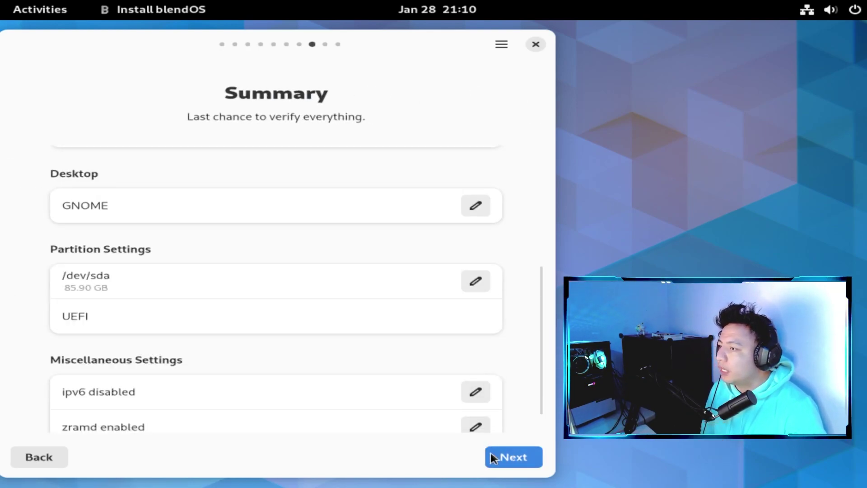
- Start the blendOS installation, granting super-user authentication and approving crystal-jade to run as superuser
click(519, 455)
click(487, 346)
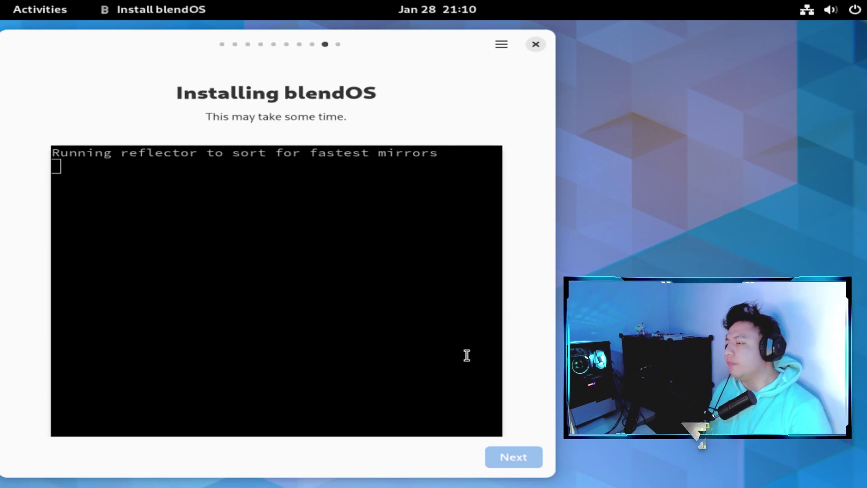
click(50, 13)
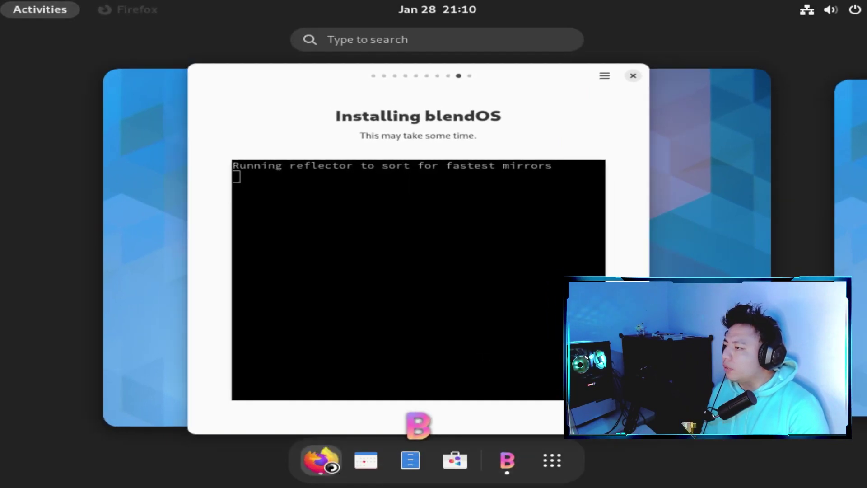
click(425, 280)
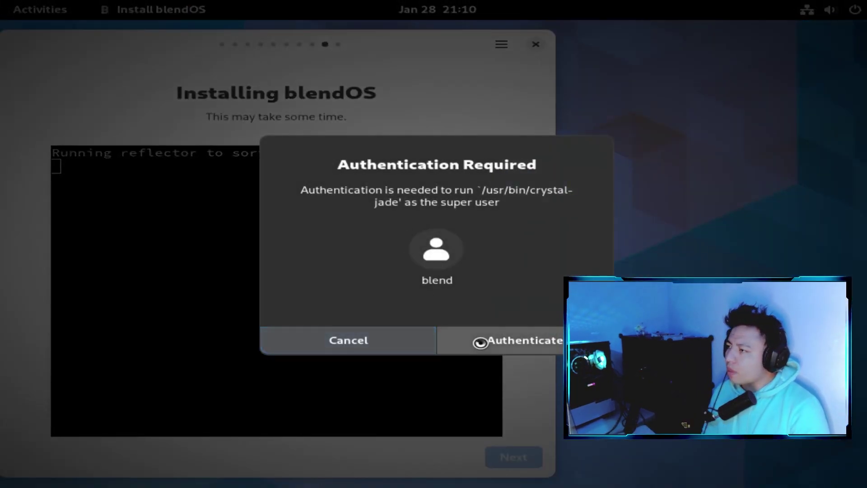
click(479, 340)
- Close the Privacy Notice tab, search for 'crystal linux', and open the Crystal Linux - Official Site result
click(407, 34)
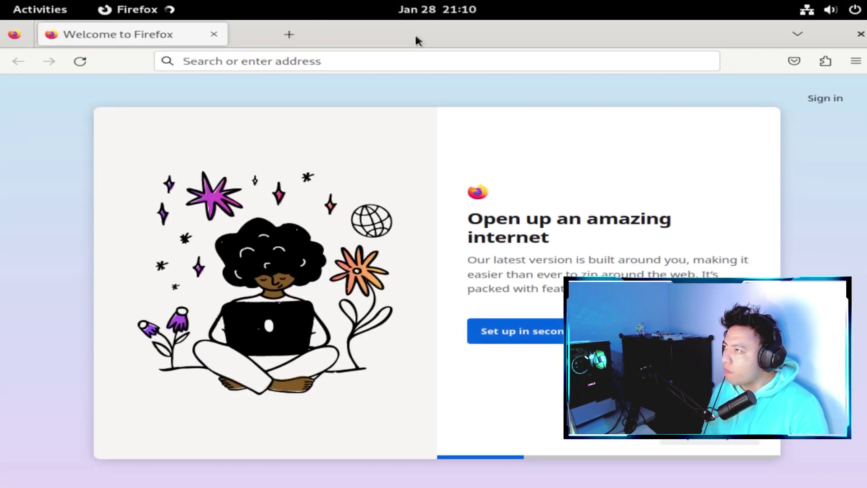
key(ctrl+l)
text(crystal linux)
key(Return)
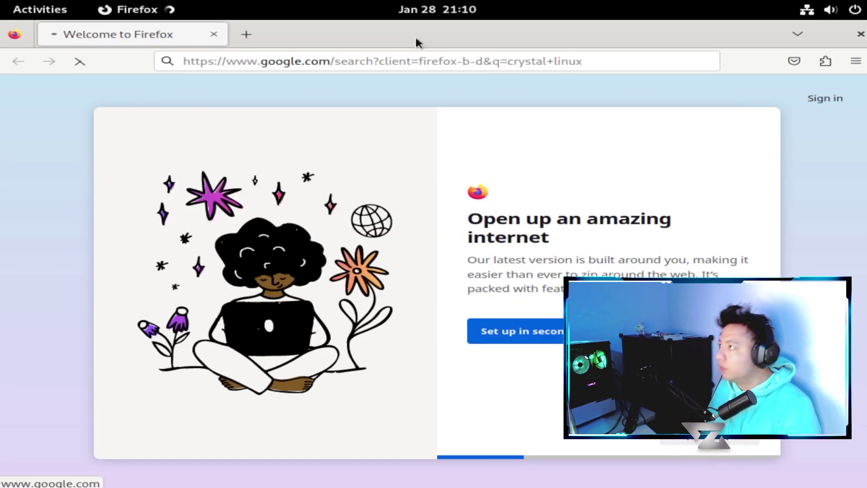
click(217, 220)
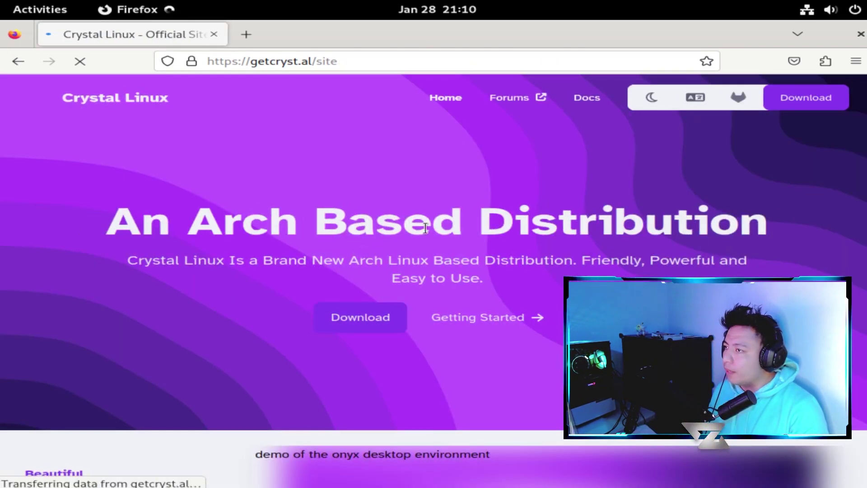
- Browse the getcryst.al/site page down to its Onyx built-in section
scroll(597, 236, down, 5)
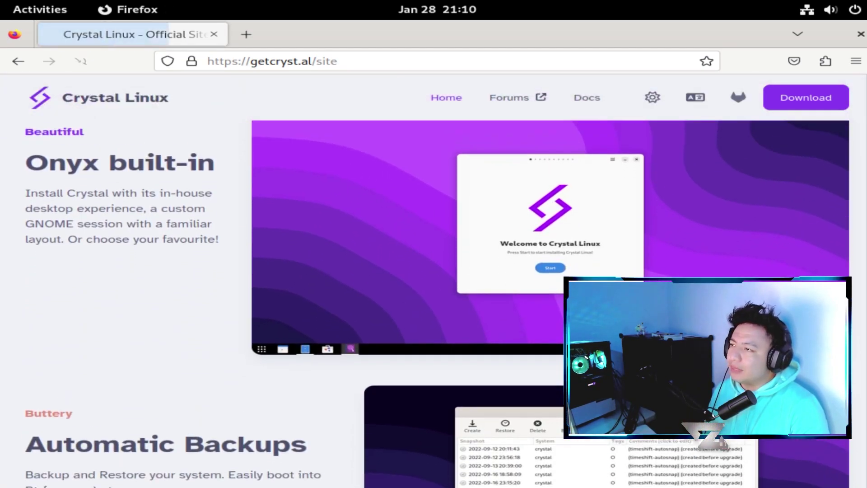
scroll(774, 249, down, 5)
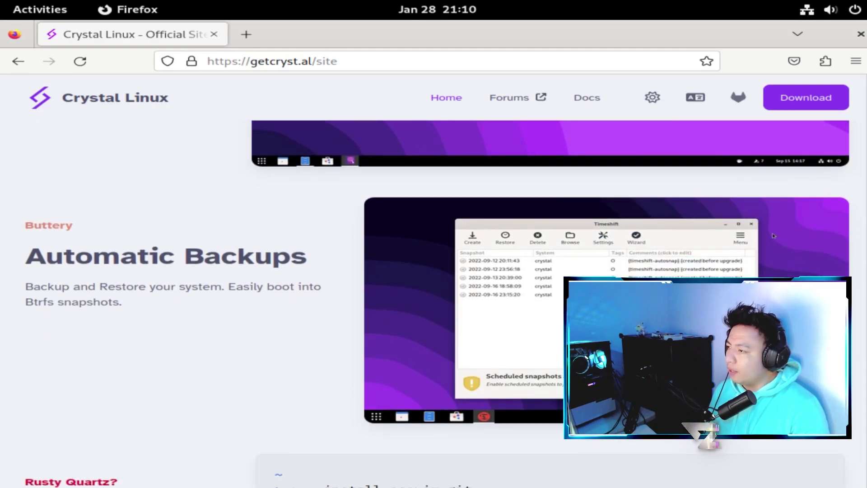
scroll(434, 303, down, 1)
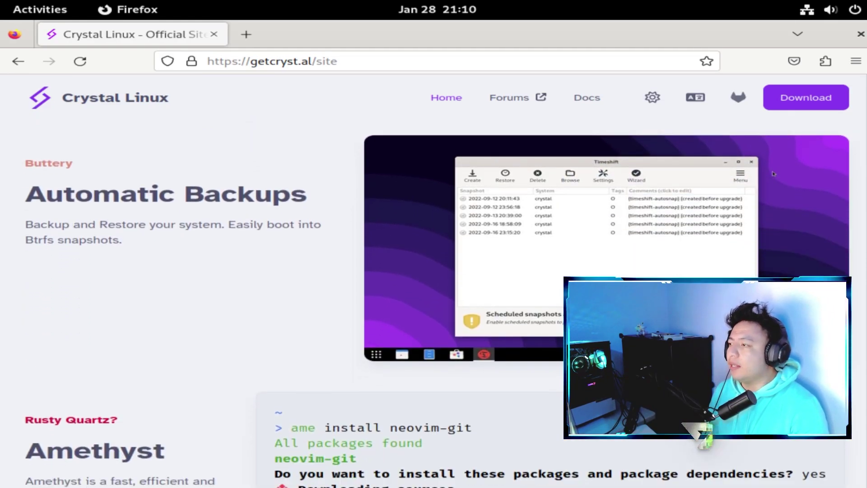
scroll(433, 303, up, 1)
scroll(773, 220, down, 9)
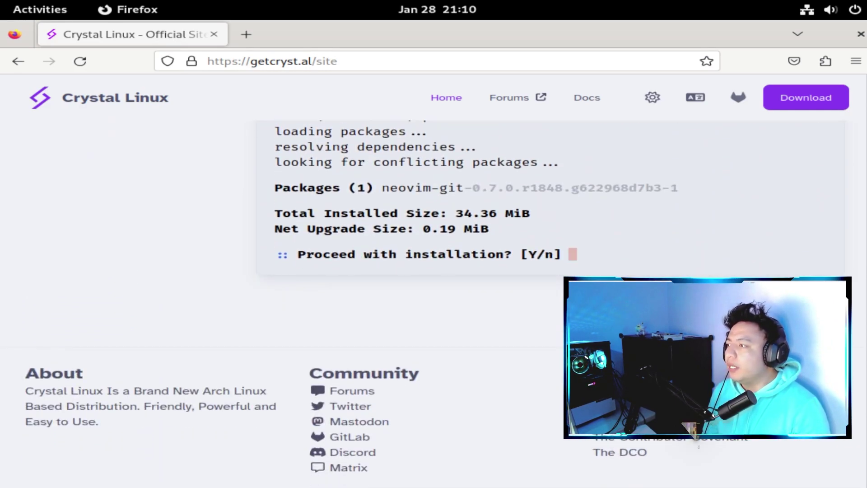
scroll(434, 303, up, 10)
scroll(434, 303, up, 8)
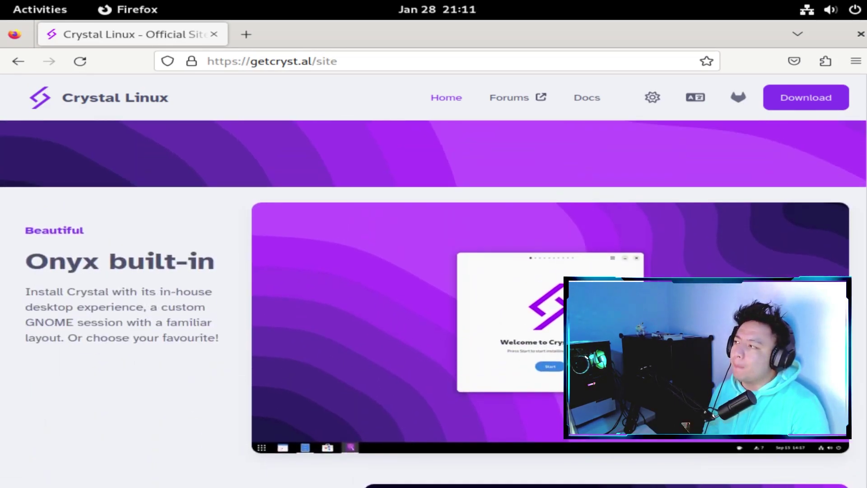
scroll(434, 303, up, 2)
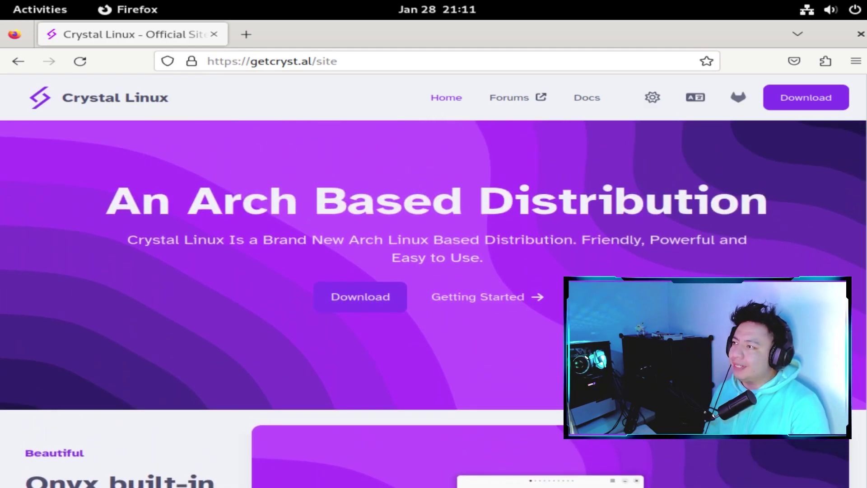
scroll(434, 303, down, 4)
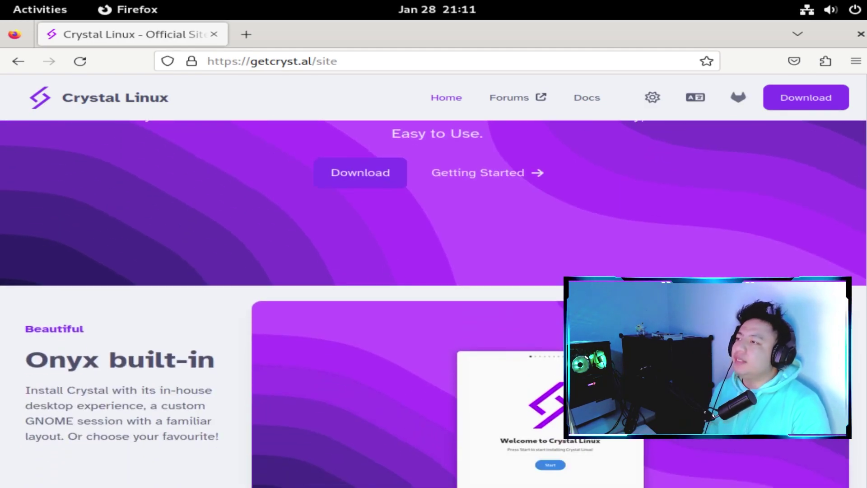
scroll(434, 302, up, 3)
scroll(433, 303, up, 2)
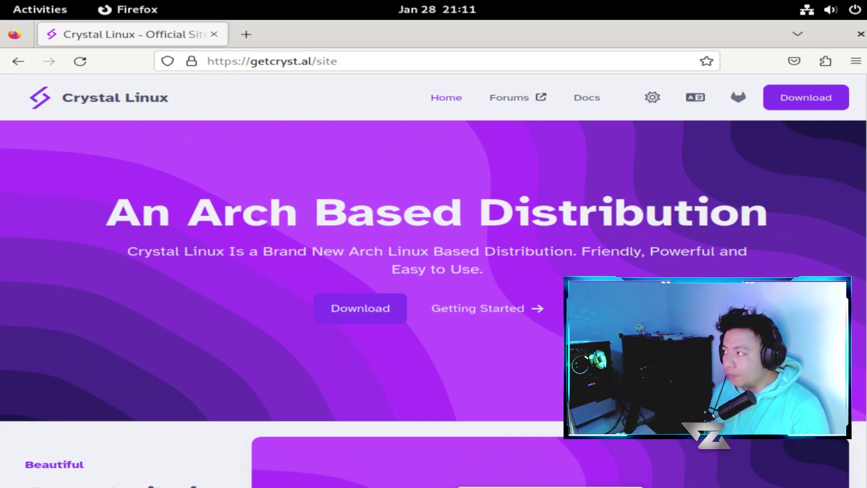
scroll(433, 303, down, 1)
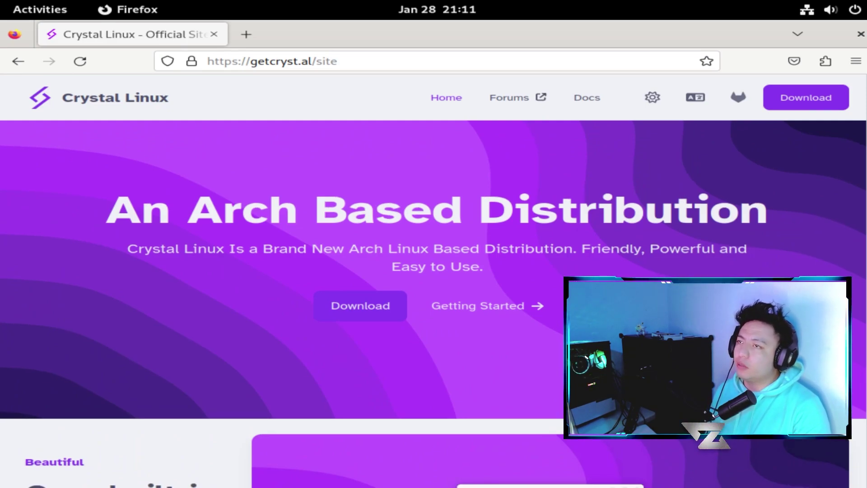
scroll(434, 303, down, 2)
scroll(434, 303, up, 2)
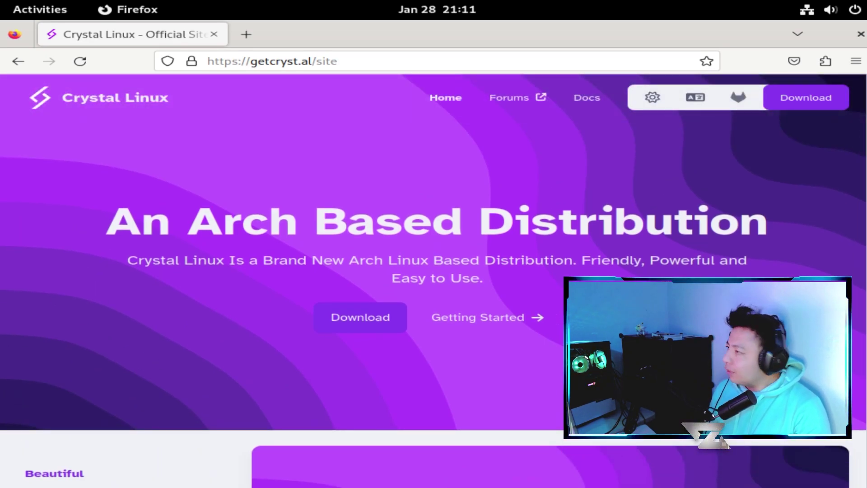
scroll(434, 271, down, 1)
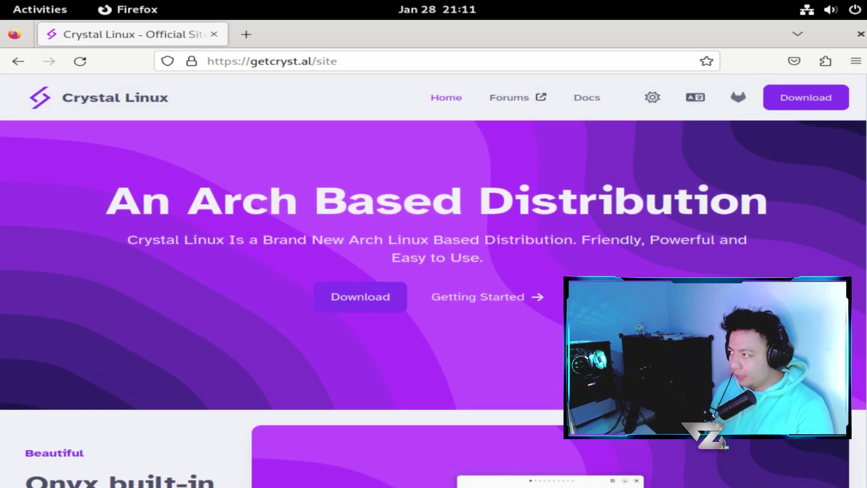
scroll(433, 271, down, 1)
scroll(434, 271, up, 2)
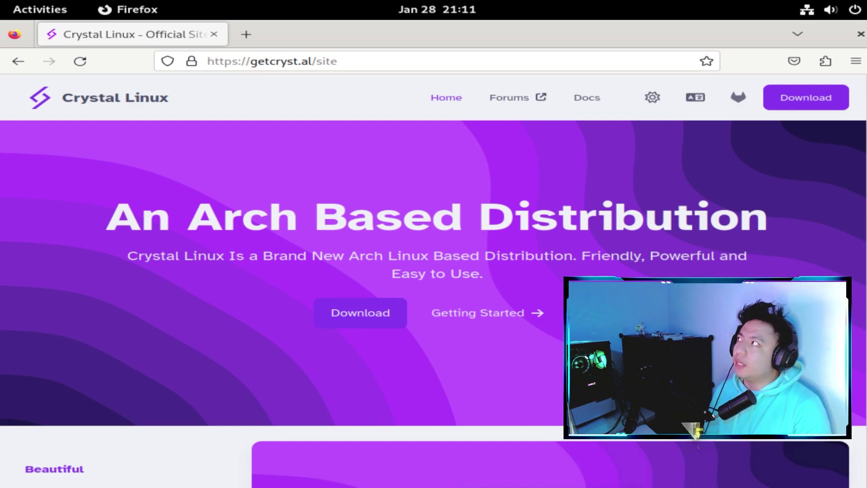
scroll(433, 271, down, 1)
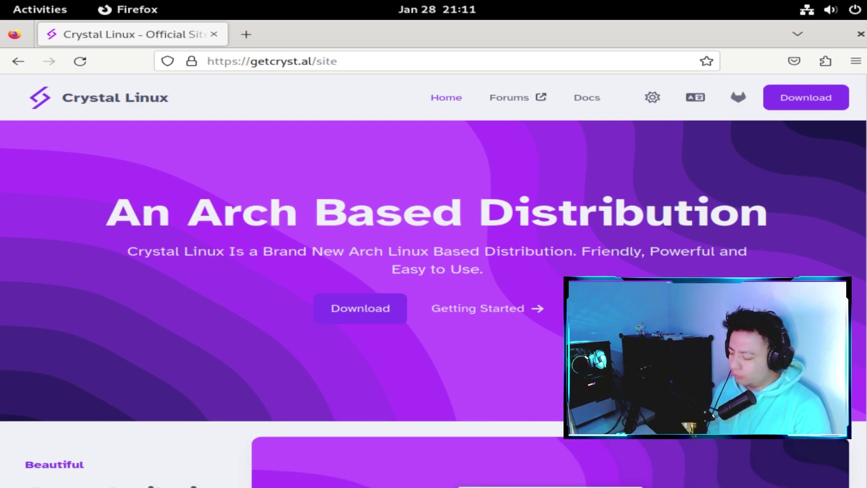
scroll(774, 476, down, 6)
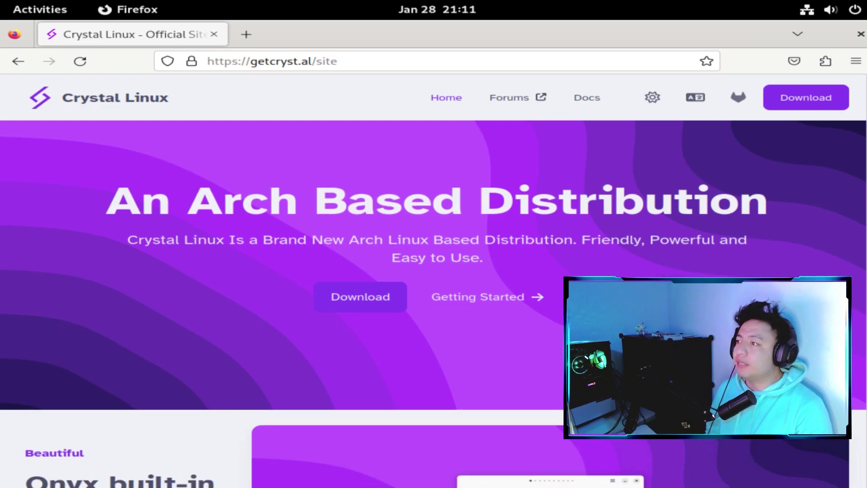
scroll(773, 476, down, 10)
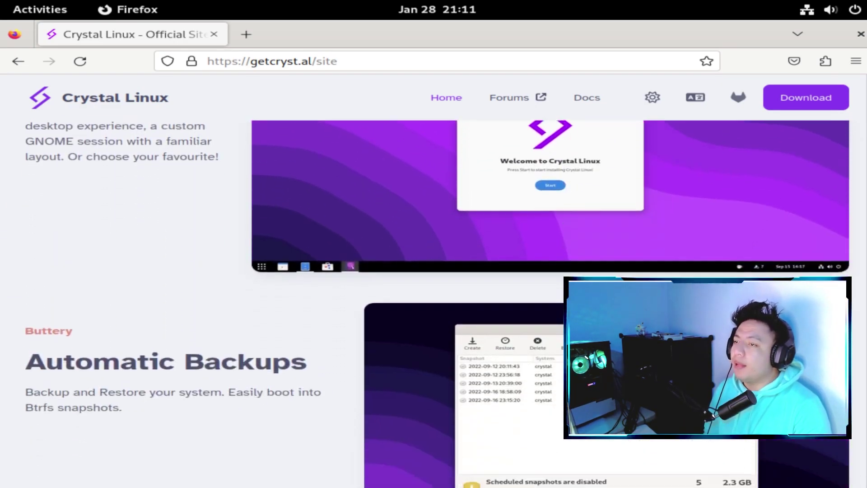
scroll(434, 280, down, 6)
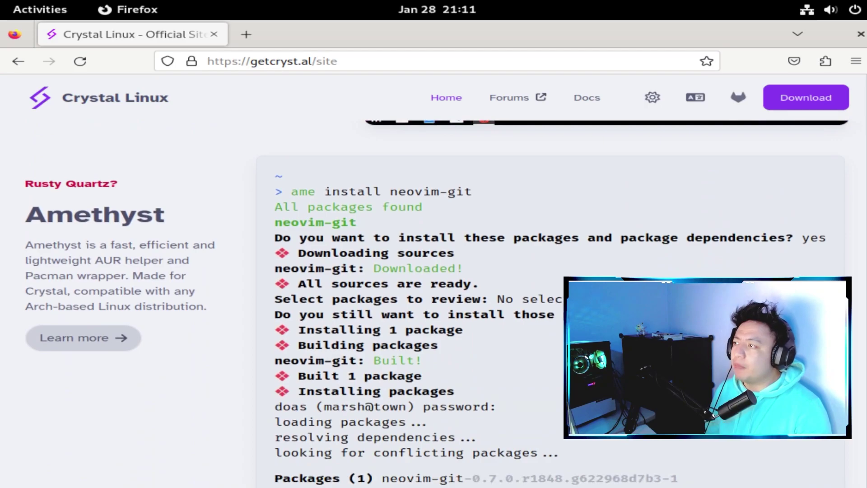
scroll(433, 280, up, 4)
scroll(433, 280, up, 15)
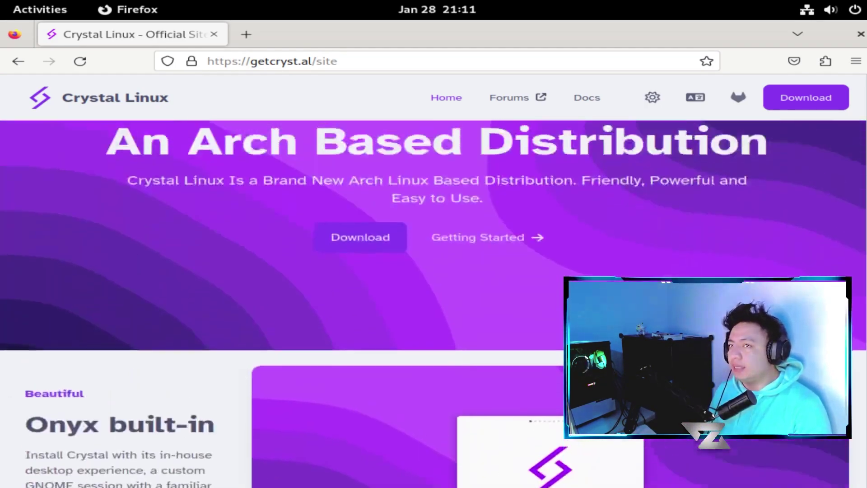
scroll(434, 280, down, 3)
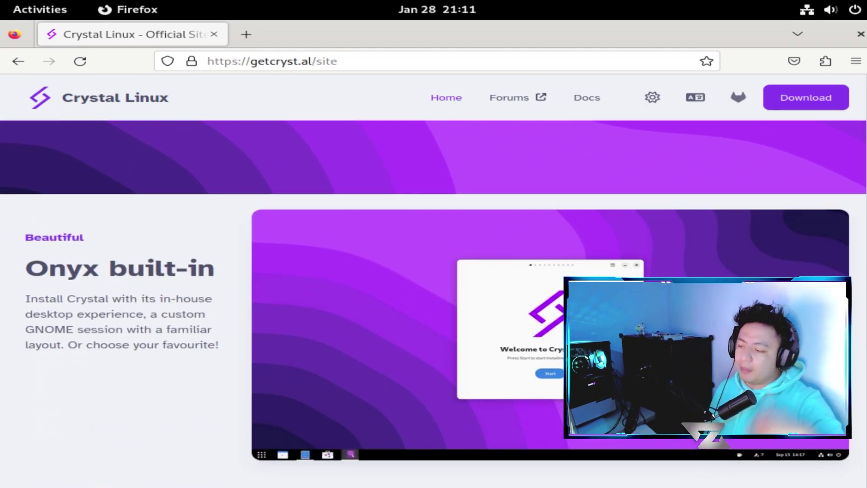